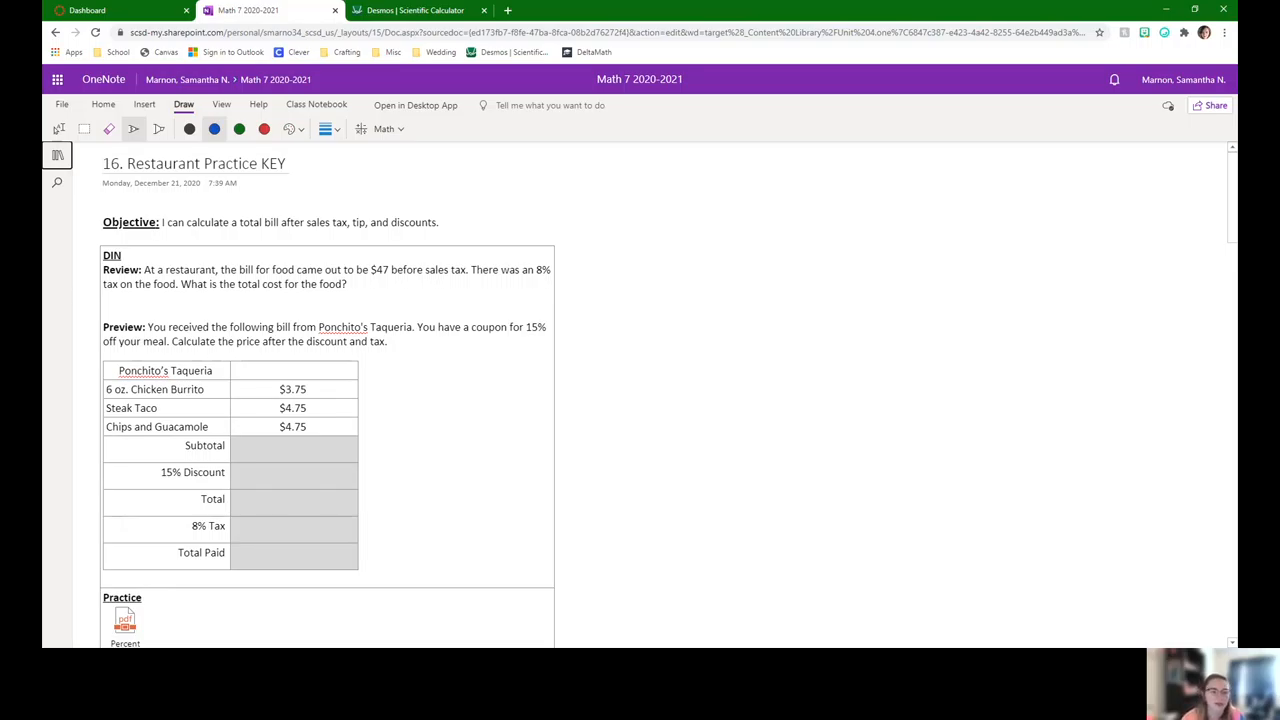
- Circle $47 and 8% in the review problem with a medium-thick pen stroke
left_click(330, 129)
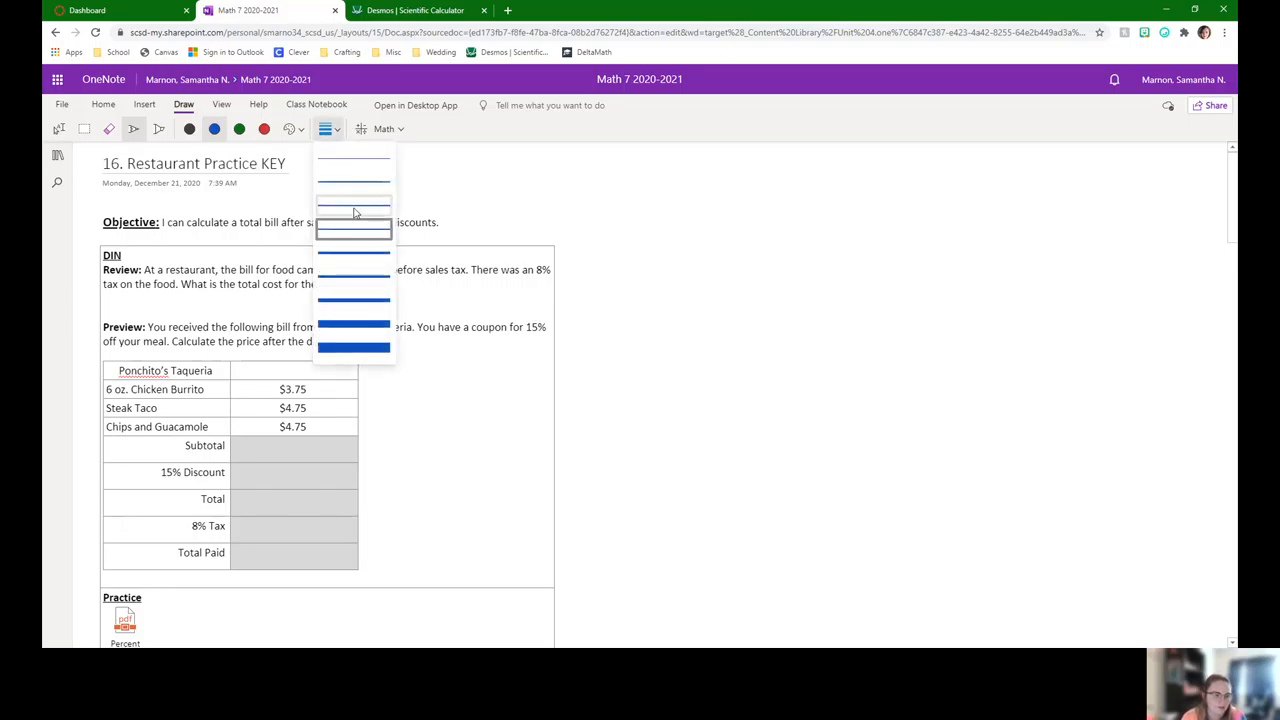
left_click(358, 233)
mouse_move(390, 258)
left_mouse_down()
mouse_move(366, 282)
mouse_move(396, 274)
mouse_move(384, 258)
left_mouse_up()
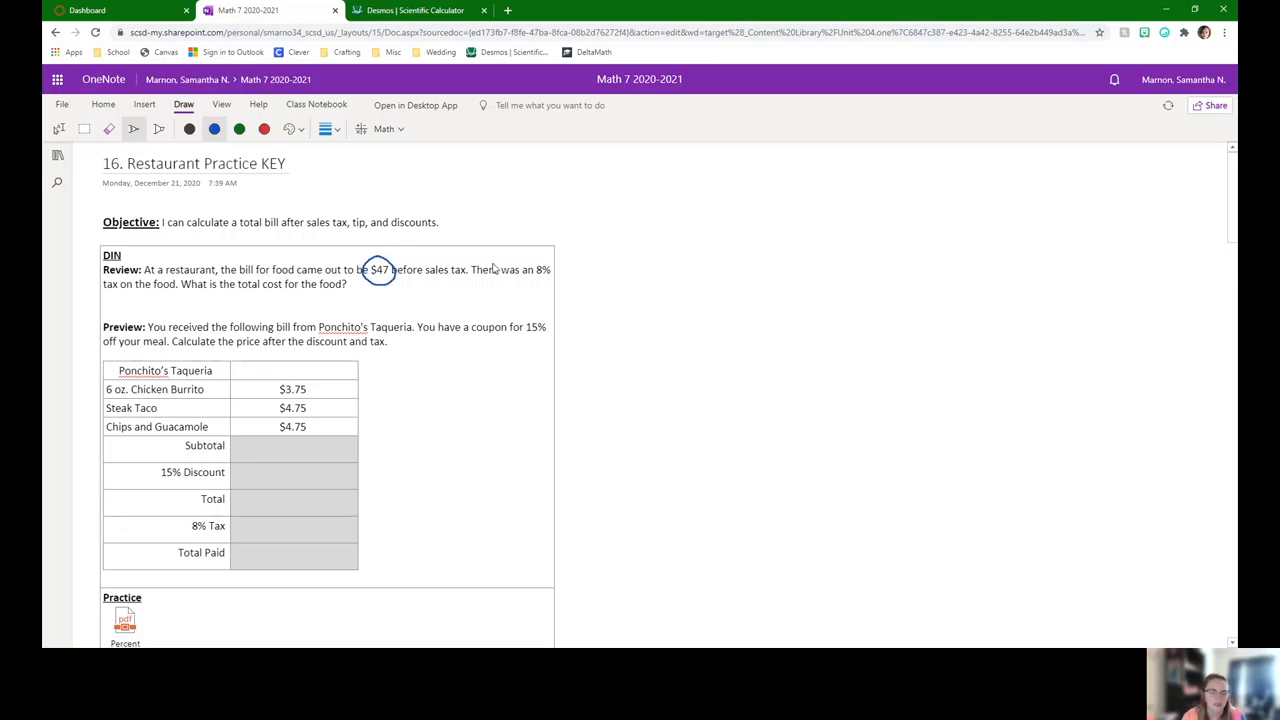
mouse_move(546, 256)
left_mouse_down()
mouse_move(552, 281)
mouse_move(560, 258)
left_mouse_up()
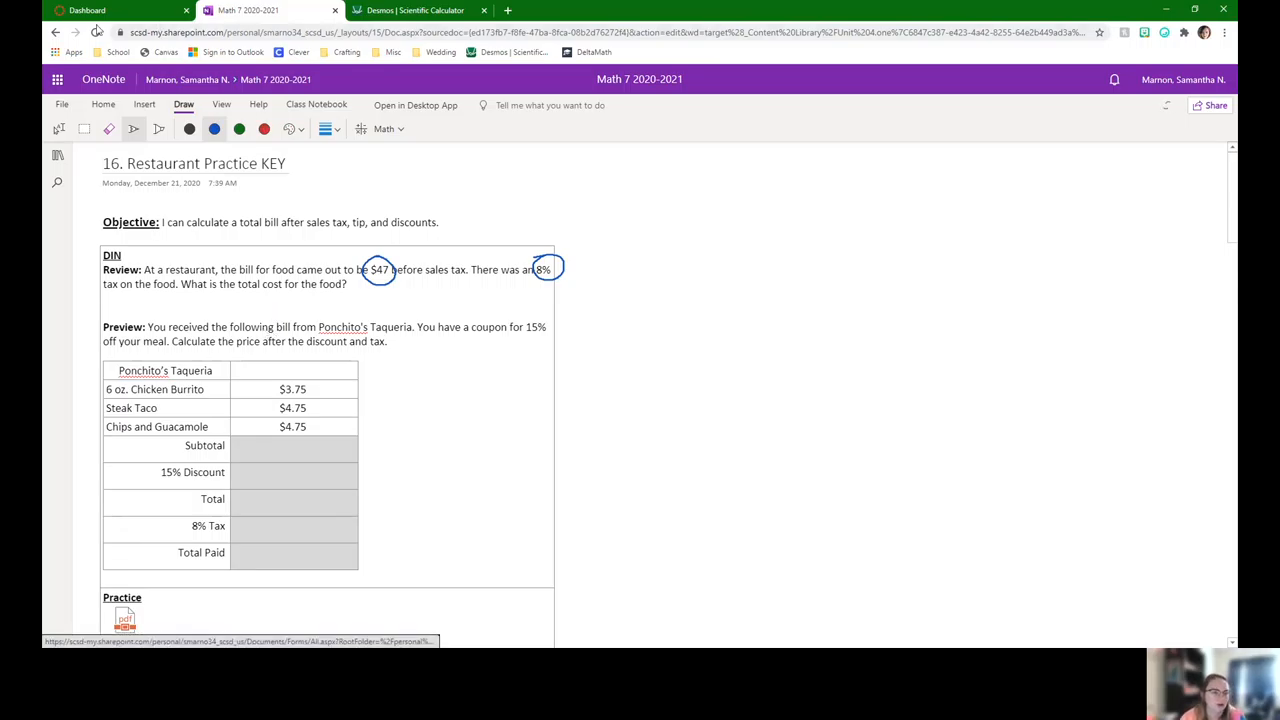
- Insert a blank line above the Preview problem for working, then return to the blue pen
left_click(59, 129)
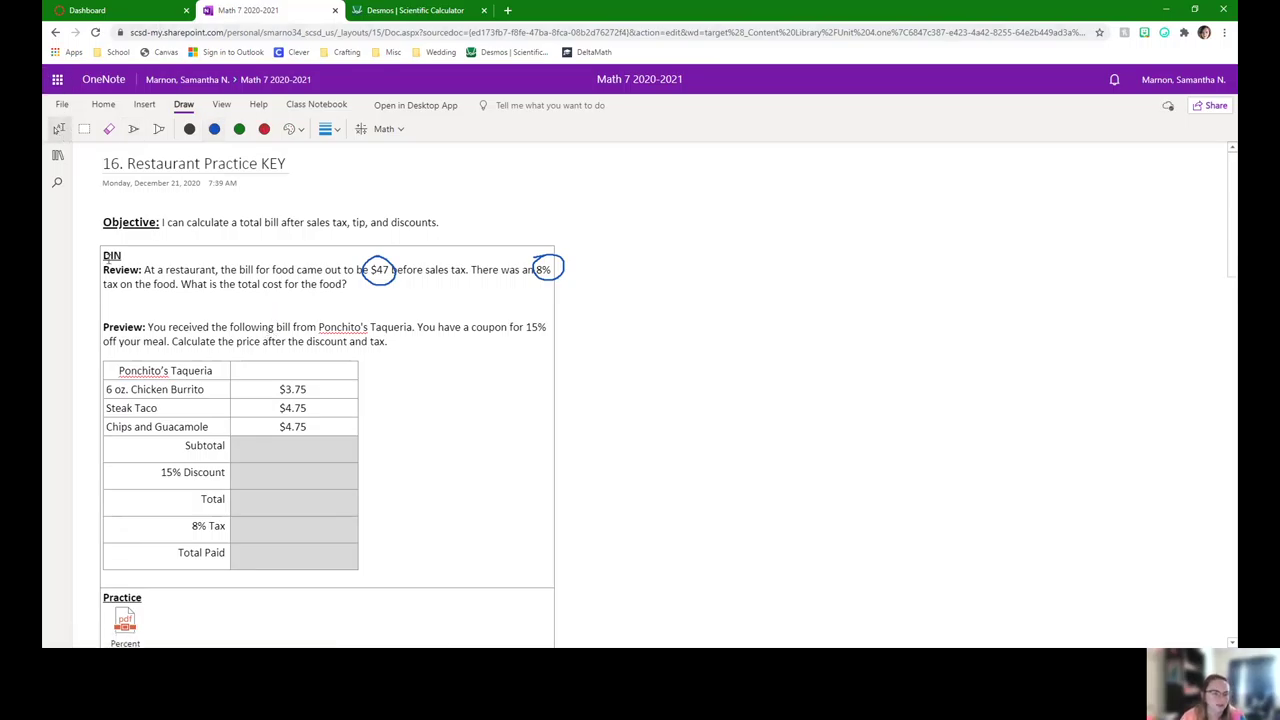
left_click(154, 311)
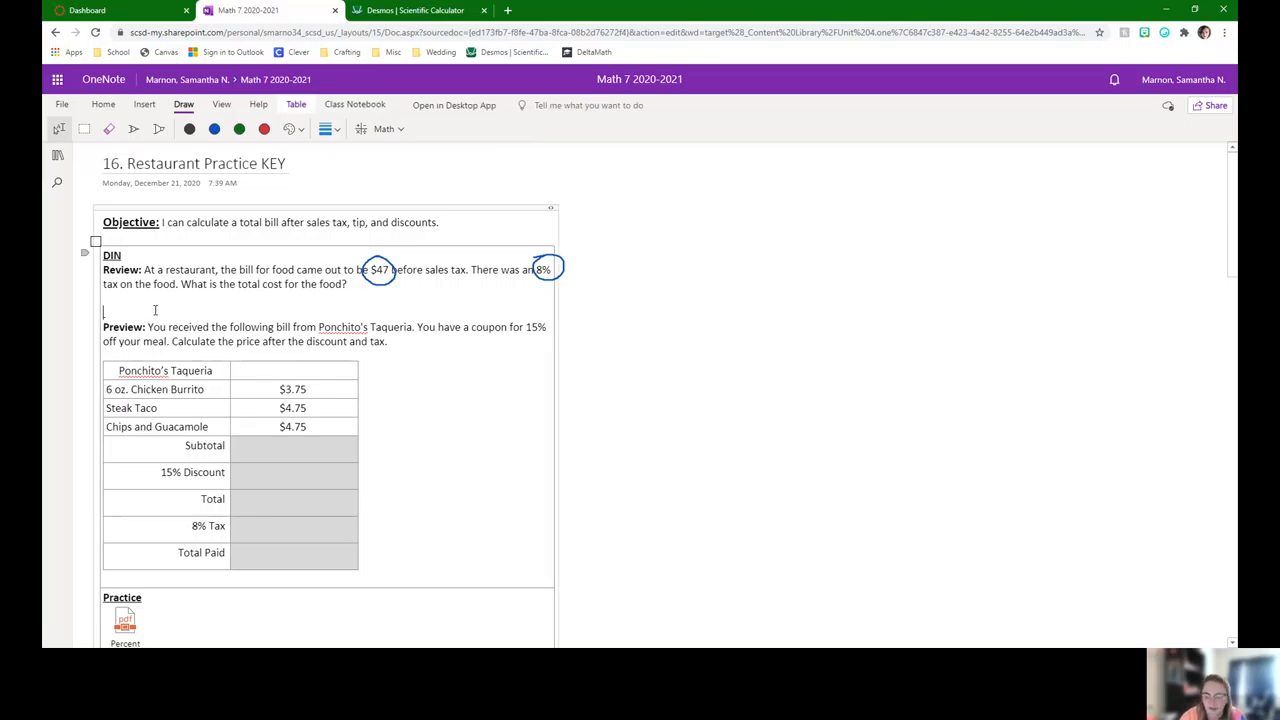
key("Return")
key("Return")
key("Return")
key("Return")
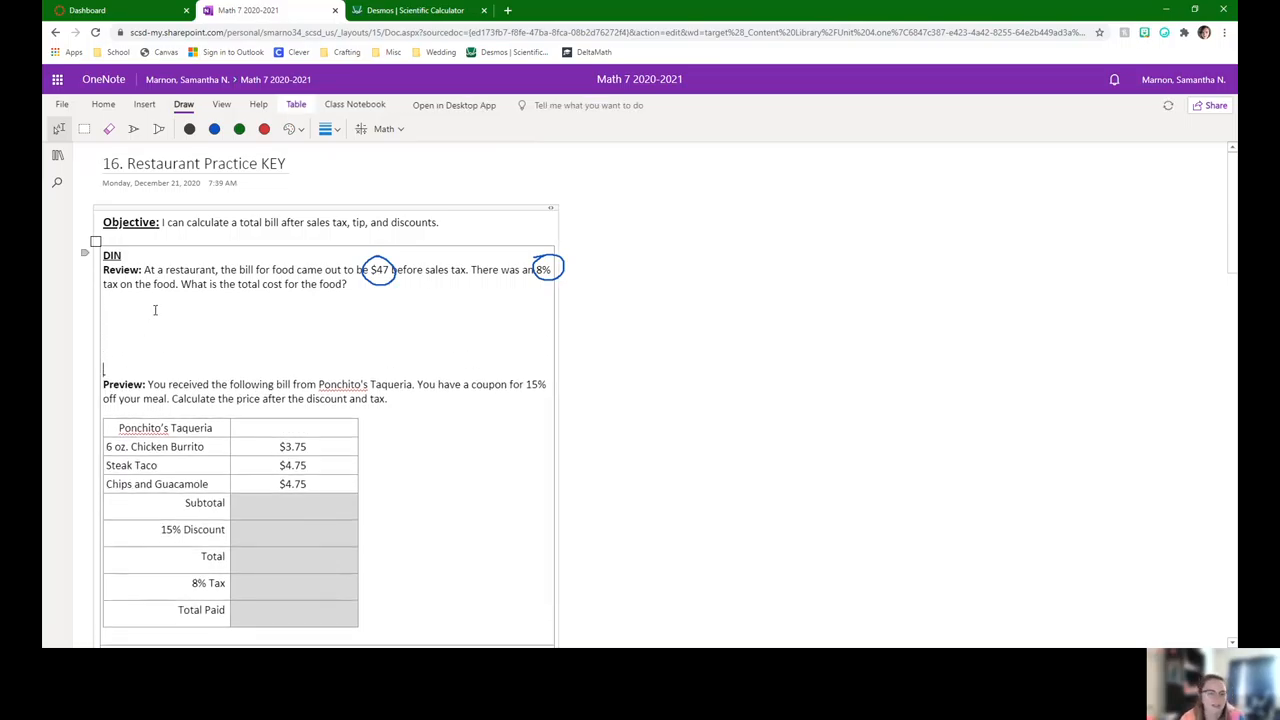
left_click(213, 132)
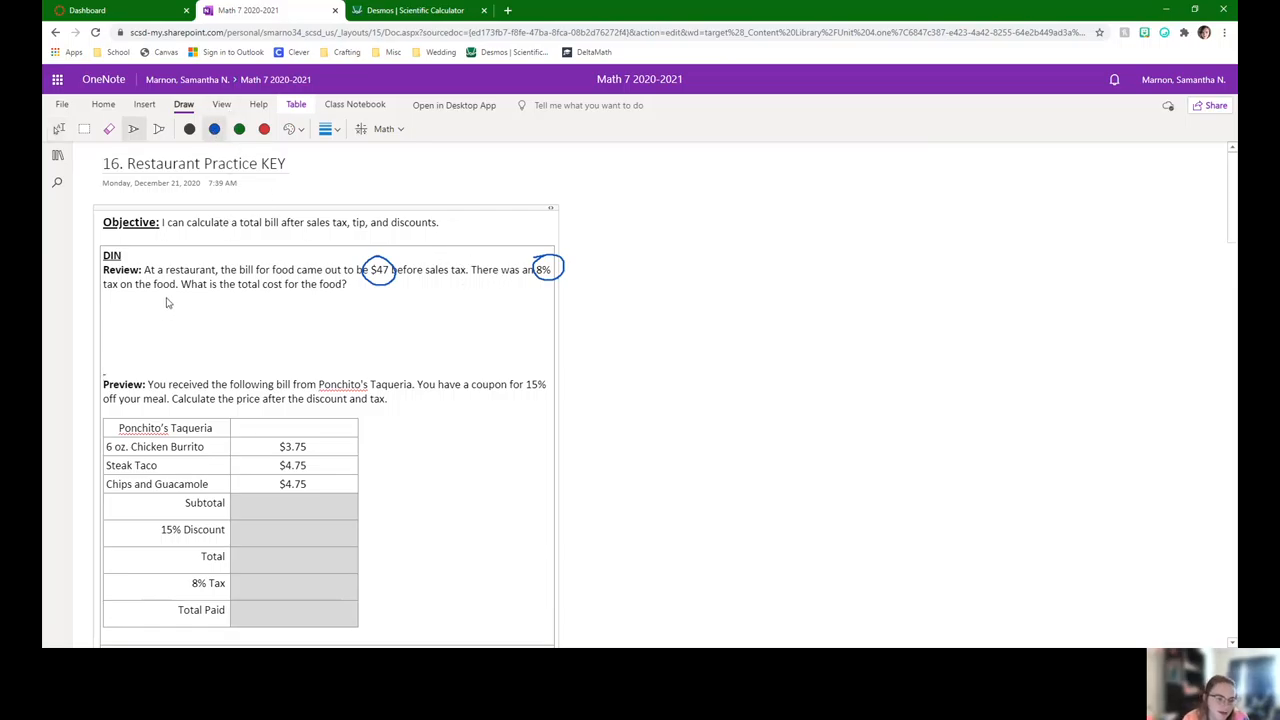
- Handwrite Q = %·W and X = 8%·47 beneath the review question
mouse_move(167, 302)
left_mouse_down()
mouse_move(190, 316)
mouse_move(206, 300)
left_mouse_up()
mouse_move(219, 293)
left_mouse_down()
mouse_move(224, 306)
mouse_move(274, 292)
left_mouse_up()
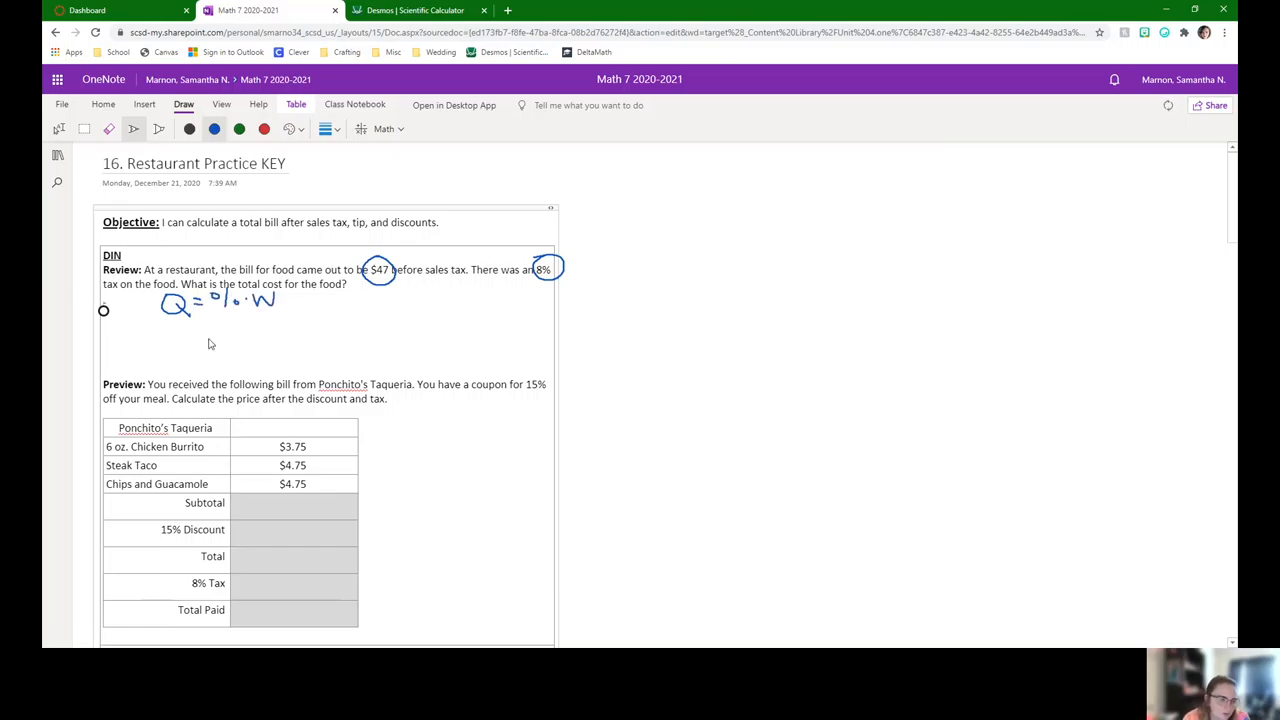
mouse_move(168, 322)
left_mouse_down()
mouse_move(185, 339)
mouse_move(168, 339)
mouse_move(208, 323)
left_mouse_up()
mouse_move(200, 328)
left_mouse_down()
mouse_move(228, 318)
mouse_move(253, 337)
left_mouse_up()
left_click_drag(266, 326, 303, 336)
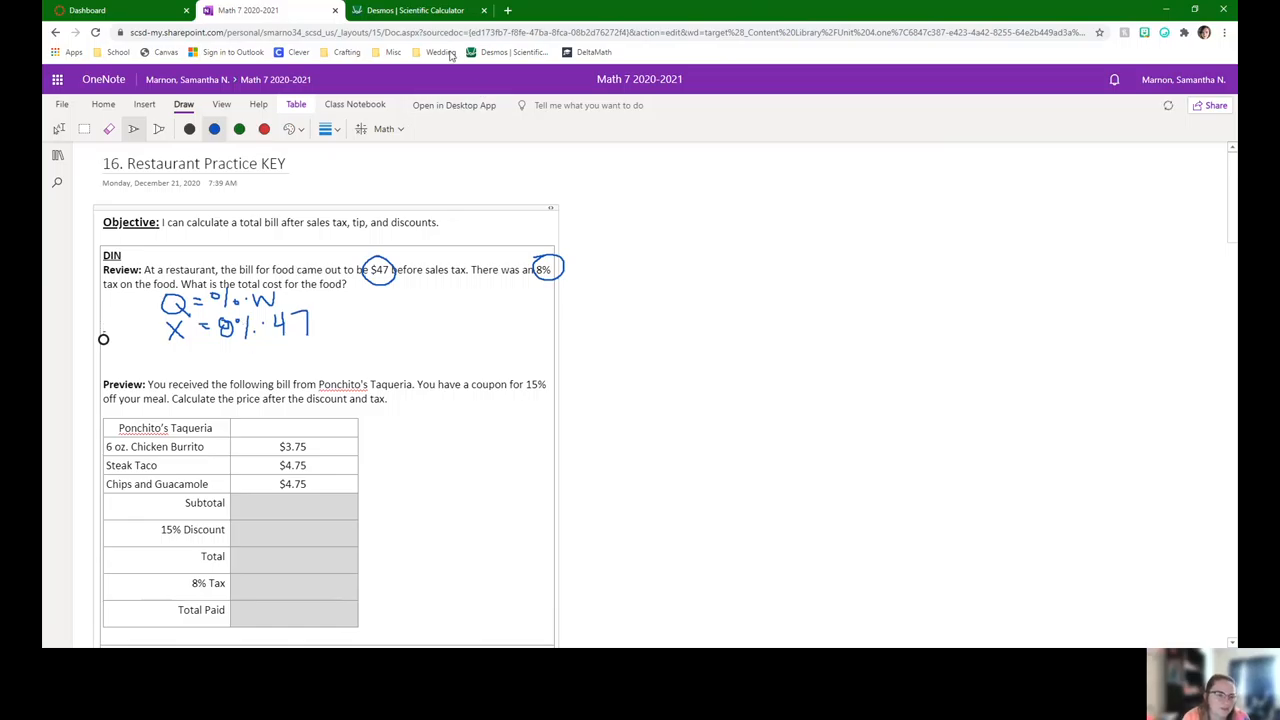
- Evaluate 0.08 × 47 = 3.76 in Desmos and begin the X = answer line in the notes
left_click(417, 10)
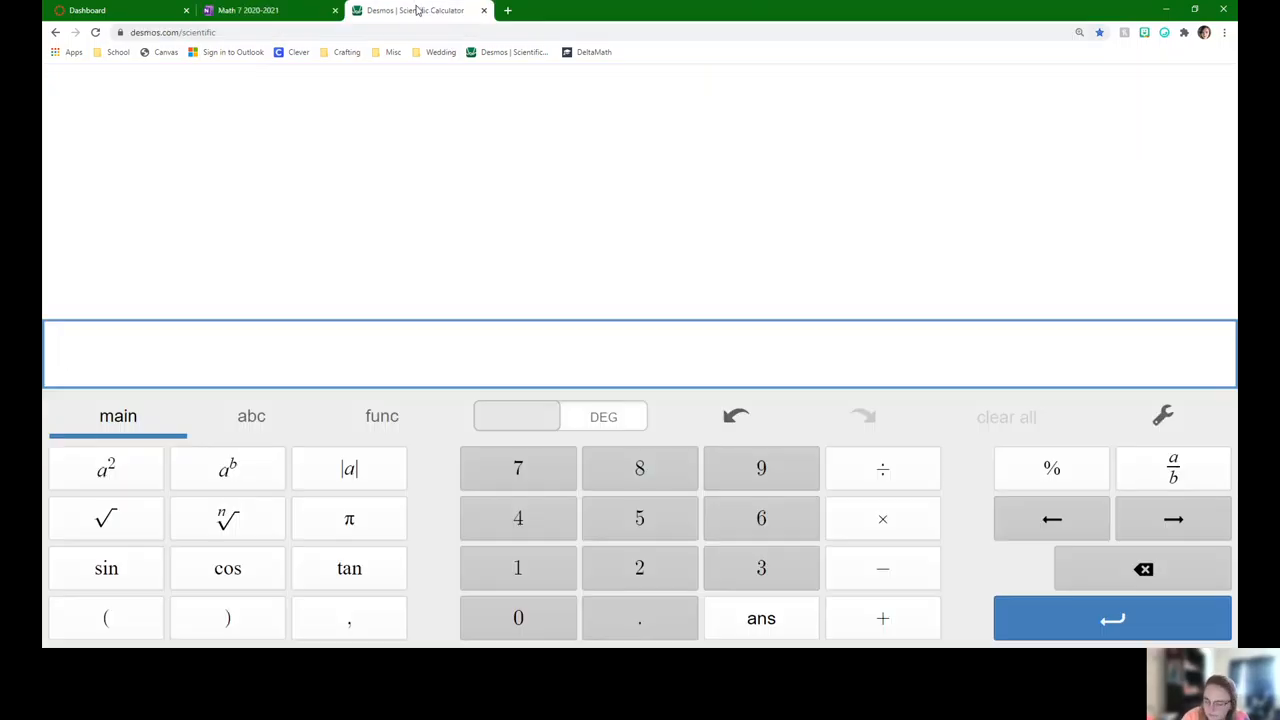
type("0.08")
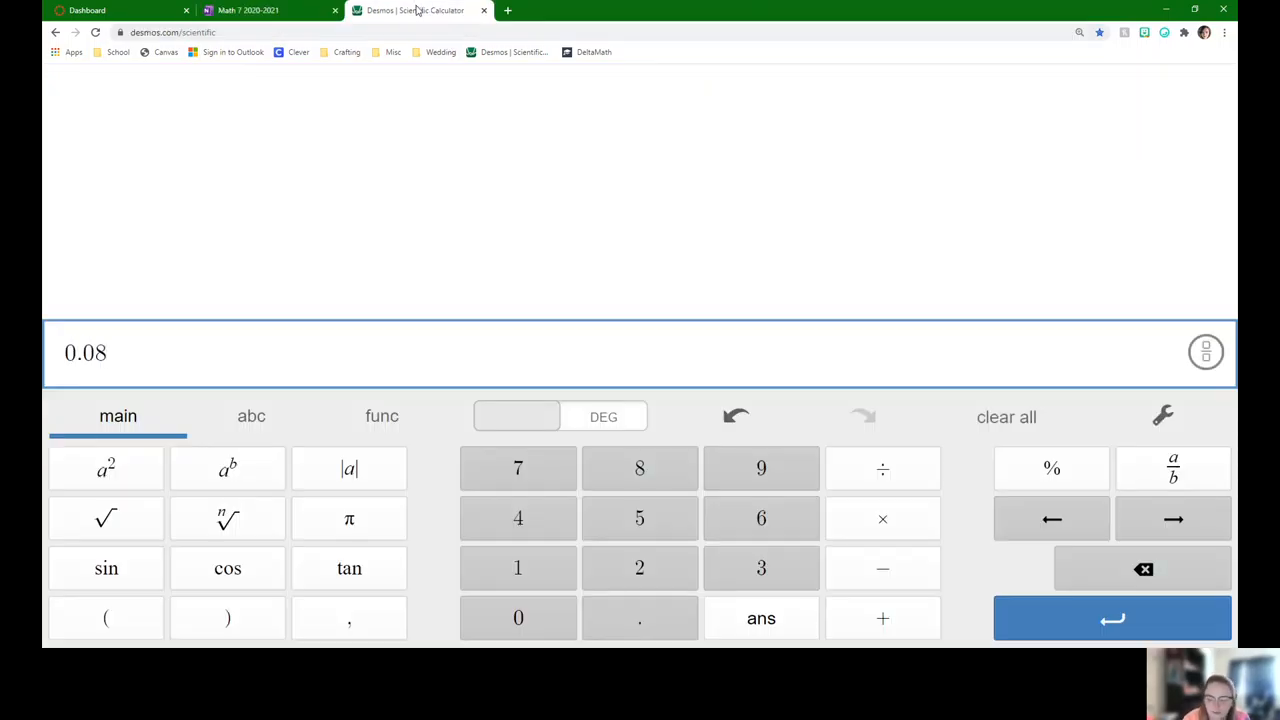
type("*")
type("47")
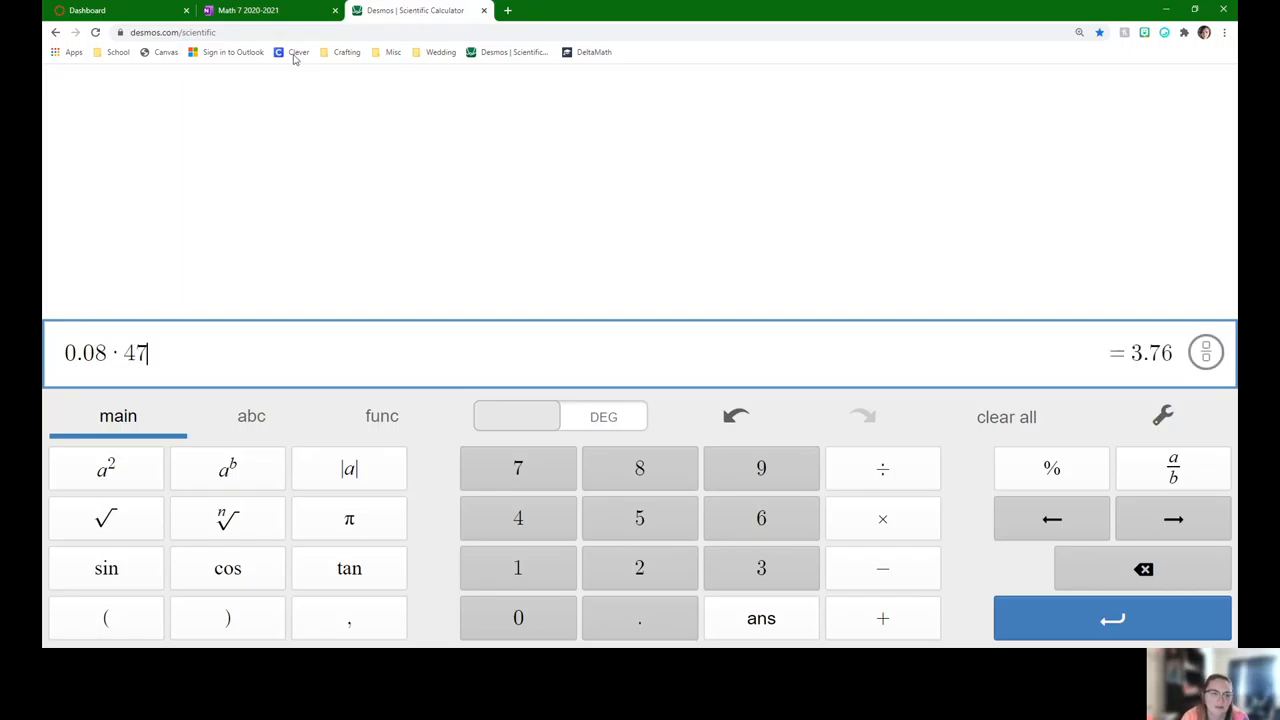
left_click(273, 8)
mouse_move(180, 342)
left_mouse_down()
mouse_move(186, 372)
mouse_move(222, 344)
mouse_move(234, 364)
mouse_move(292, 352)
left_mouse_up()
- Write X = 3.76, underline 'total cost', and write 47 + 3.76 beside the equations
left_click(259, 357)
left_click_drag(238, 289, 282, 290)
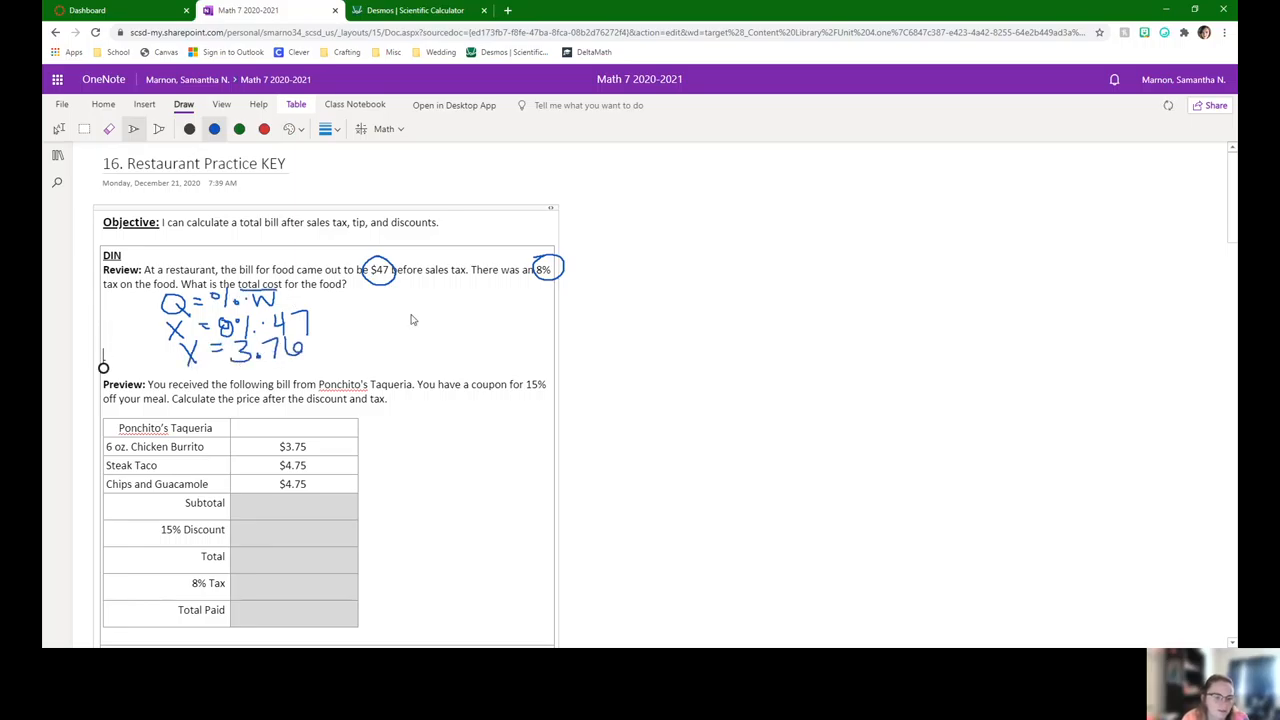
mouse_move(368, 298)
left_mouse_down()
mouse_move(381, 323)
mouse_move(434, 306)
left_mouse_up()
mouse_move(428, 299)
left_mouse_down()
mouse_move(428, 312)
mouse_move(477, 312)
left_mouse_up()
left_click(474, 313)
mouse_move(492, 294)
left_mouse_down()
mouse_move(500, 322)
mouse_move(590, 285)
left_mouse_up()
- Complete the sum as = $50.76 and circle the answer
mouse_move(598, 286)
left_mouse_down()
mouse_move(646, 292)
mouse_move(553, 307)
left_mouse_up()
left_click(613, 298)
left_click_drag(556, 262, 545, 280)
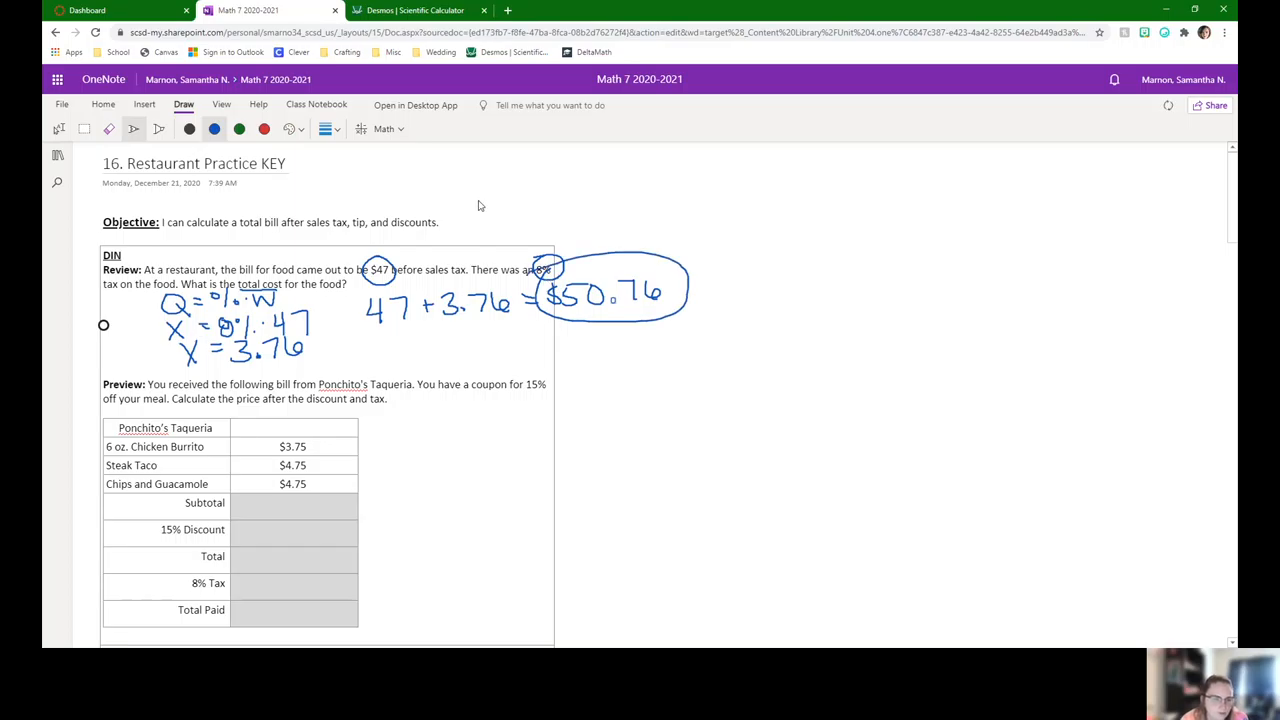
scroll(445, 462, "down", 1)
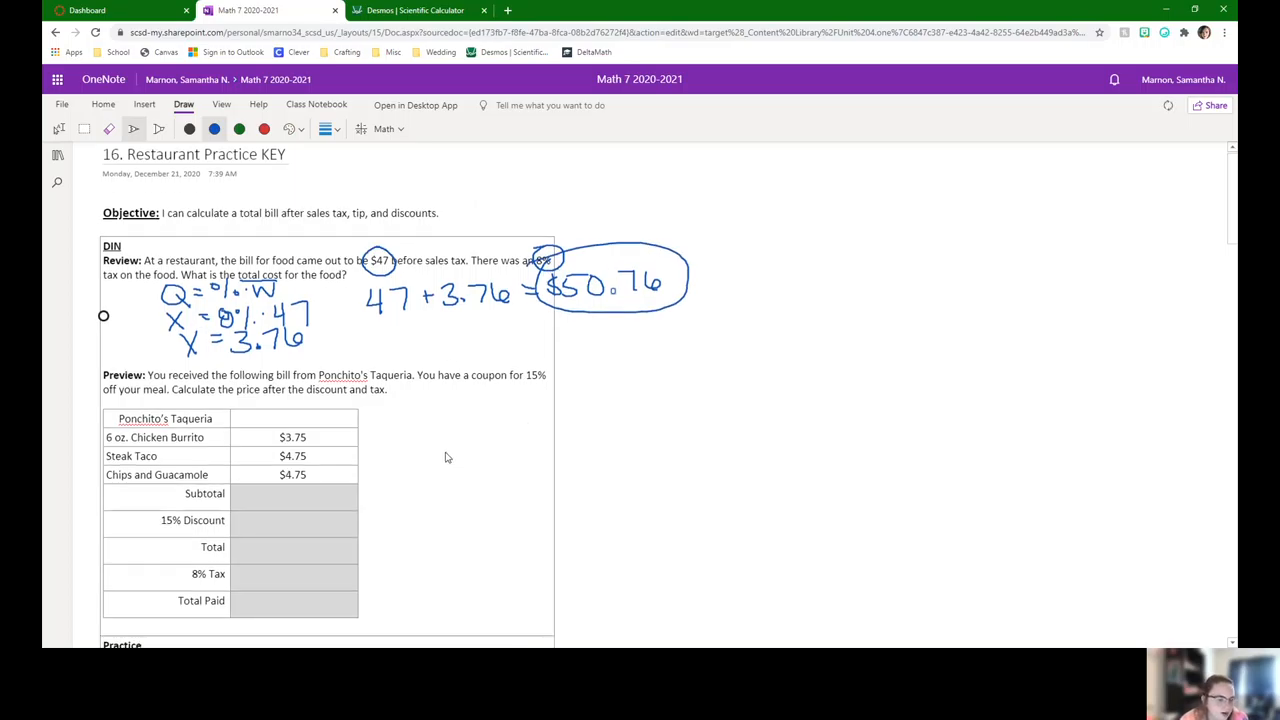
scroll(471, 423, "down", 1)
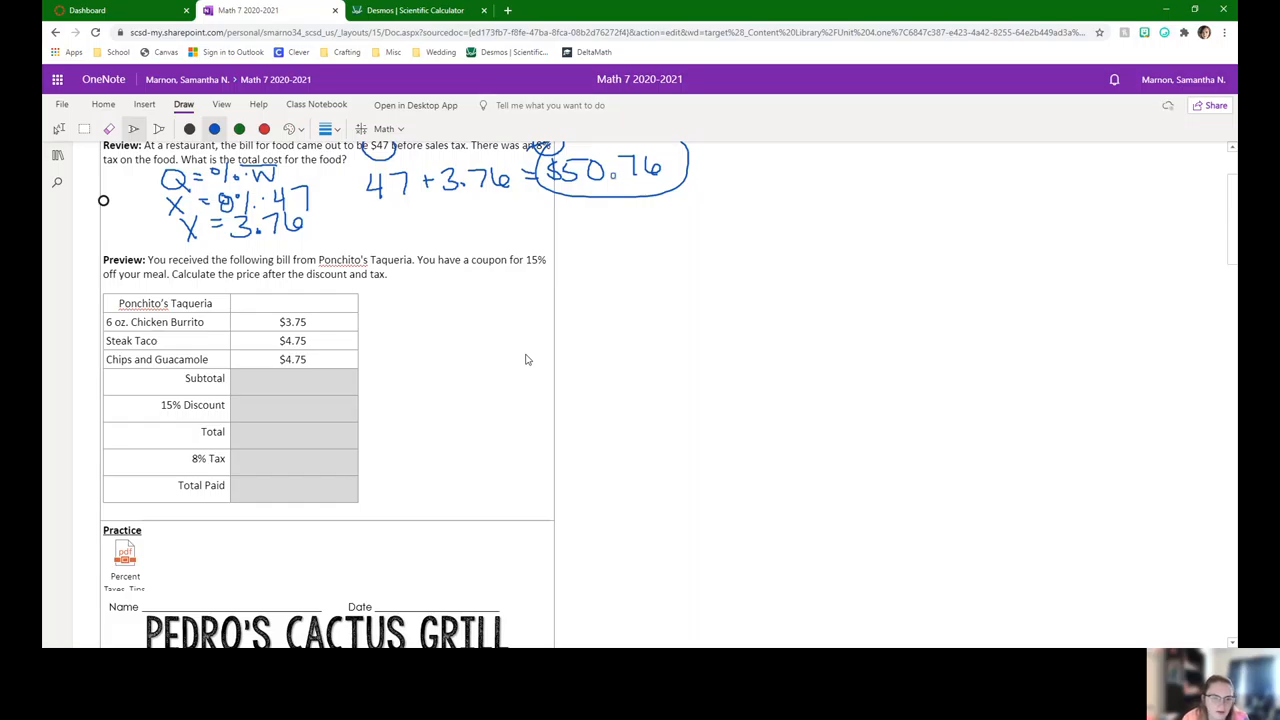
- Circle the 15% coupon, draw arrows beside the discount and tax rows, and write 13.25 as the subtotal
mouse_move(540, 248)
left_mouse_down()
mouse_move(514, 264)
mouse_move(550, 246)
left_mouse_up()
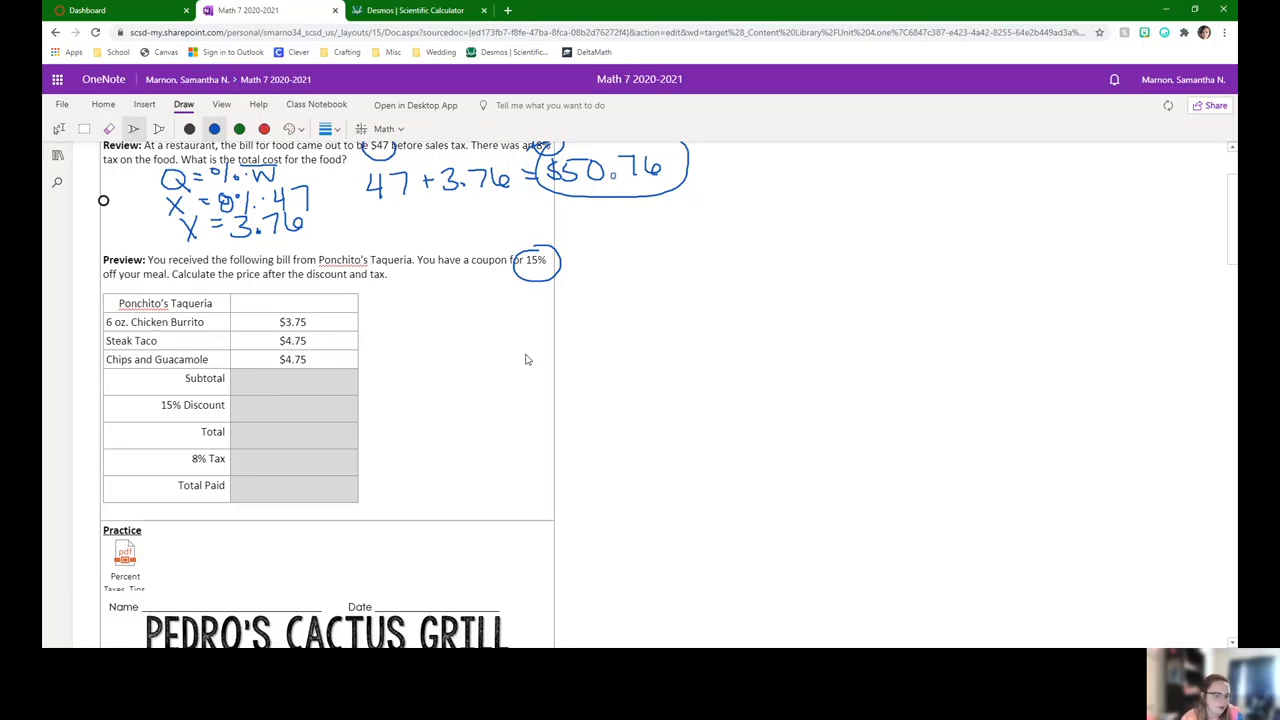
mouse_move(156, 400)
left_mouse_down()
mouse_move(142, 396)
mouse_move(158, 378)
mouse_move(160, 390)
left_mouse_up()
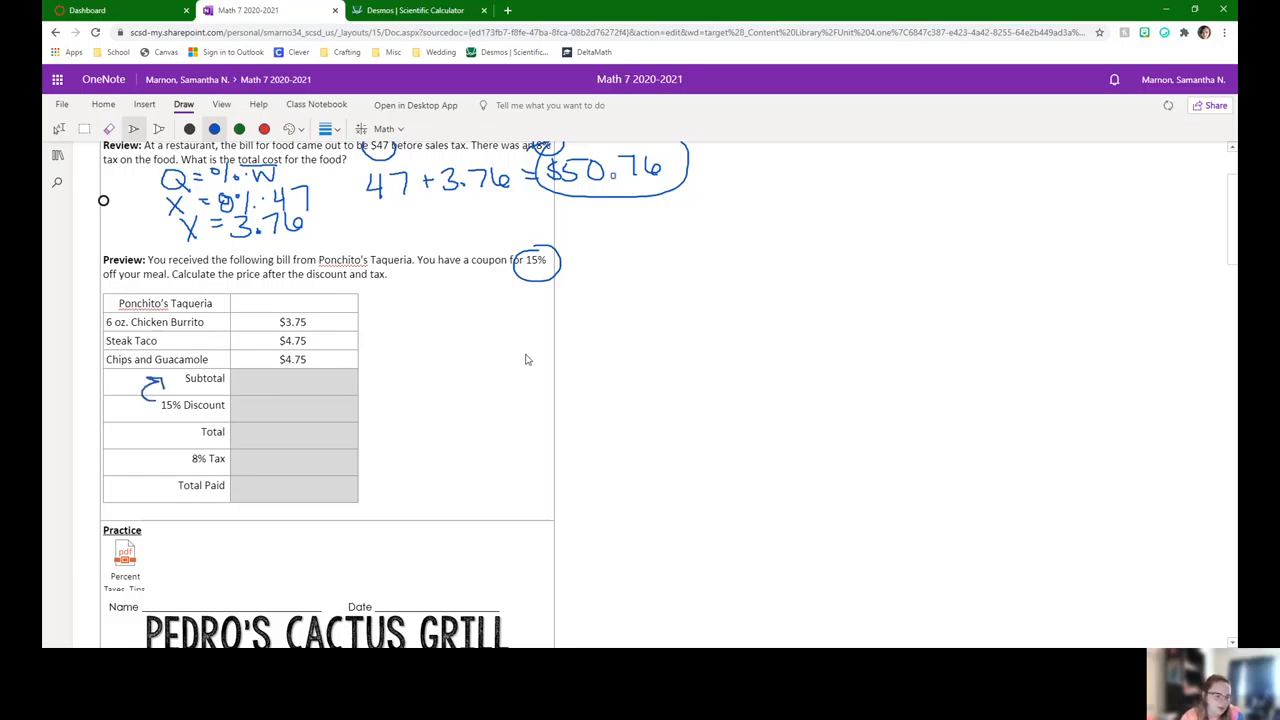
mouse_move(180, 458)
left_mouse_down()
mouse_move(166, 440)
mouse_move(188, 434)
left_mouse_up()
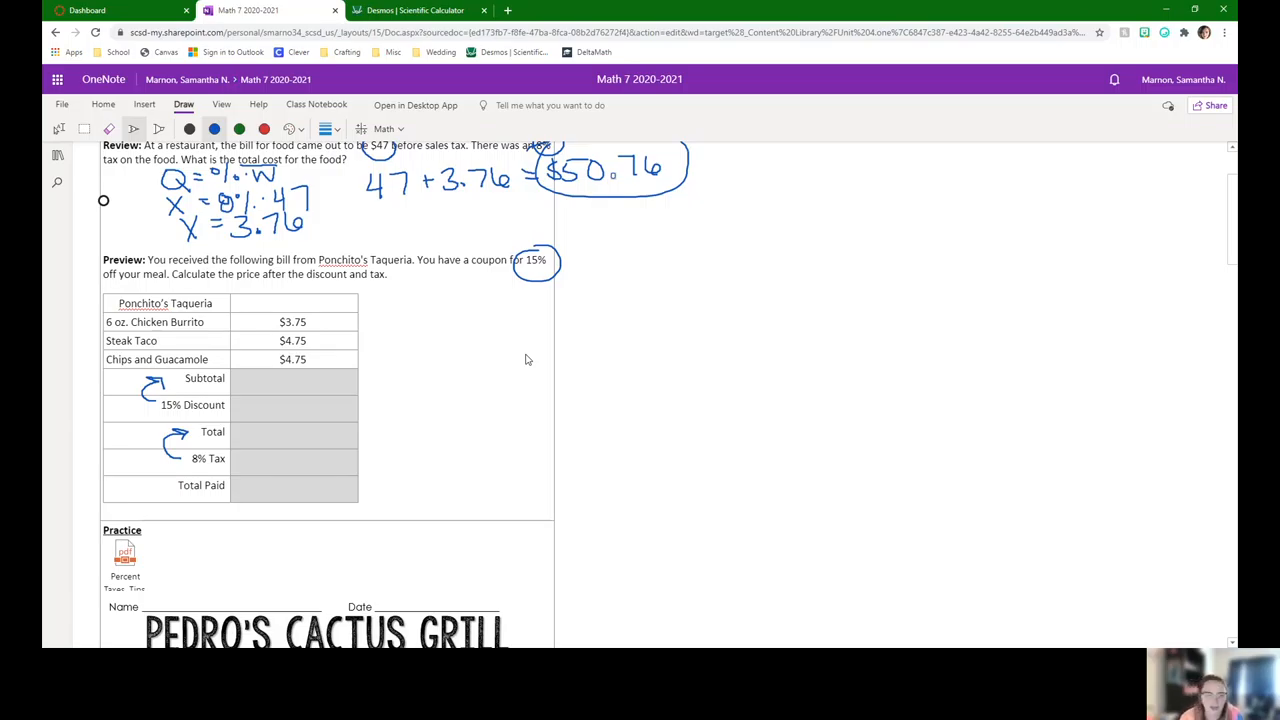
mouse_move(277, 375)
left_mouse_down()
mouse_move(277, 393)
mouse_move(323, 390)
mouse_move(341, 372)
left_mouse_up()
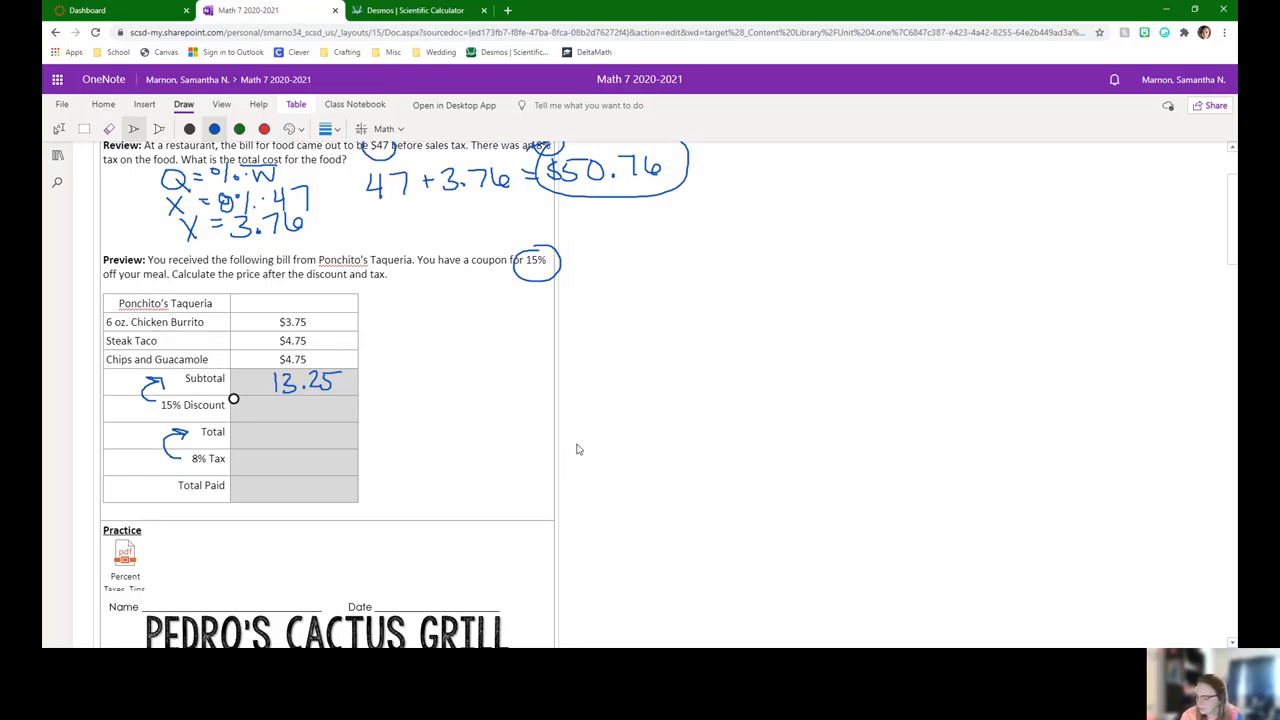
- Write −1.99 in the 15% Discount cell and 11.26 in the Total cell
mouse_move(288, 399)
left_mouse_down()
mouse_move(288, 414)
mouse_move(326, 405)
mouse_move(332, 418)
left_mouse_up()
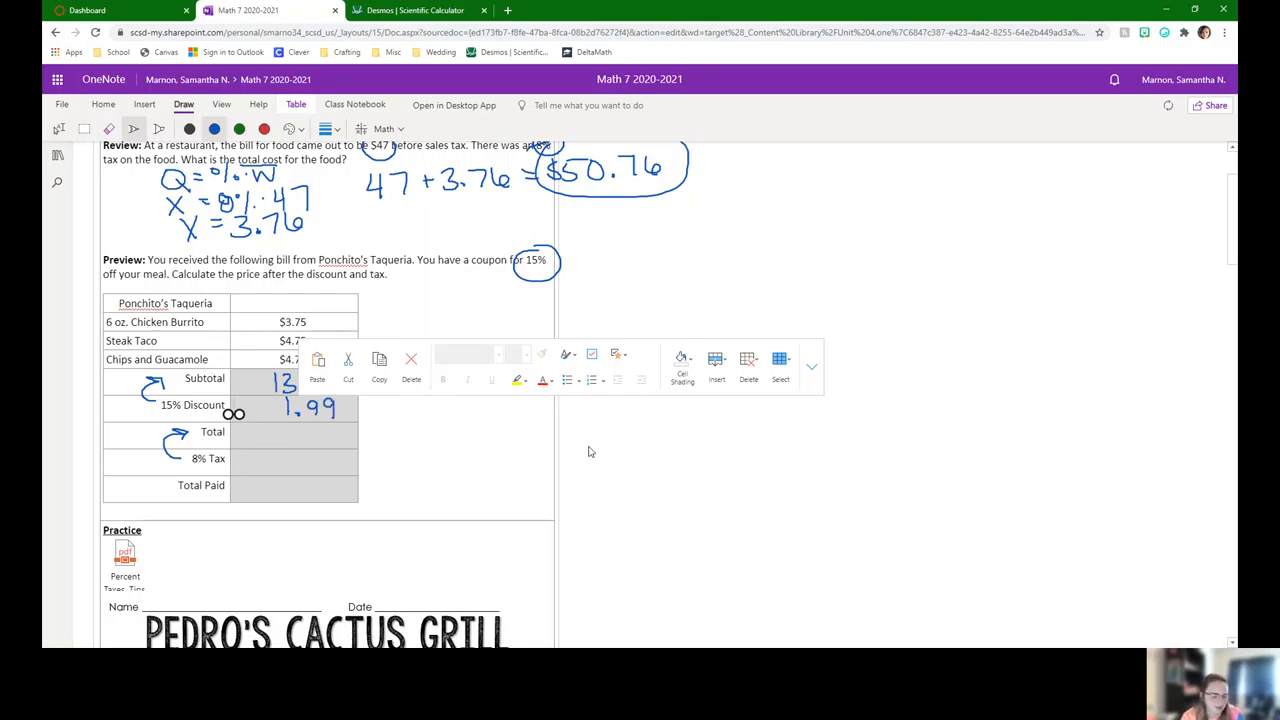
left_click_drag(268, 408, 280, 408)
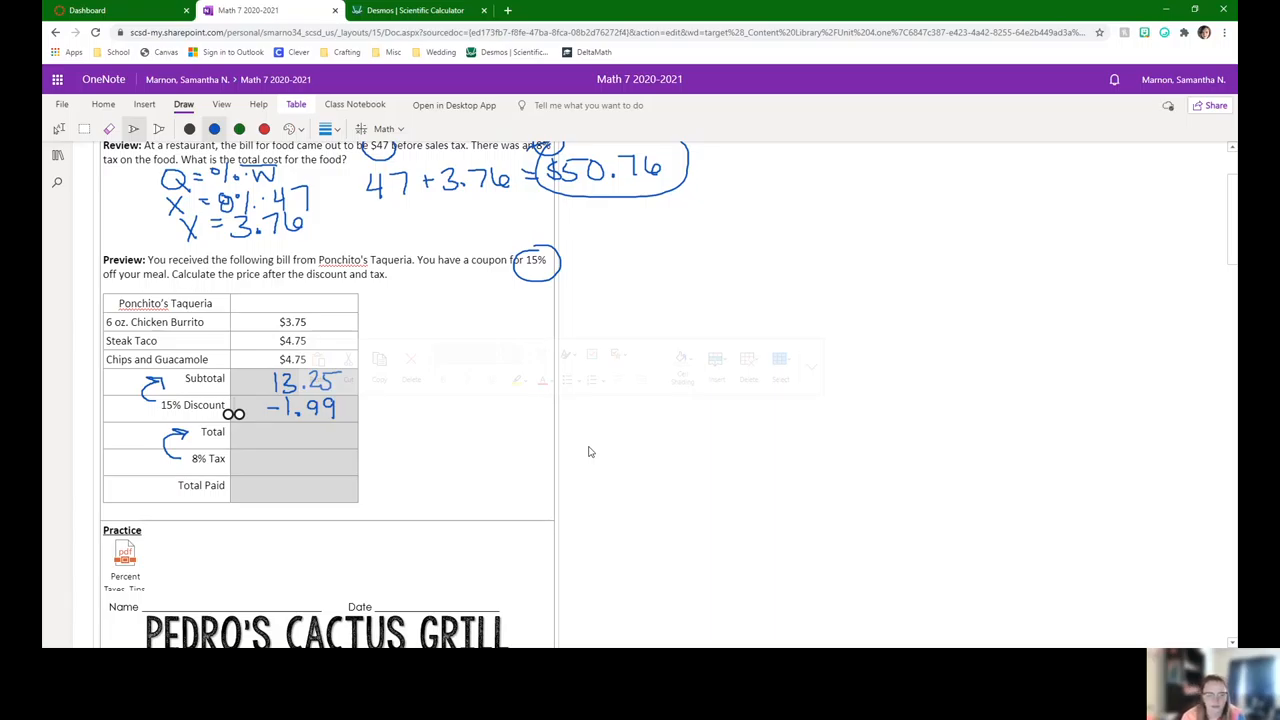
mouse_move(272, 428)
left_mouse_down()
mouse_move(272, 446)
mouse_move(320, 447)
left_mouse_up()
left_click(297, 443)
mouse_move(328, 427)
left_mouse_down()
mouse_move(324, 446)
mouse_move(333, 438)
left_mouse_up()
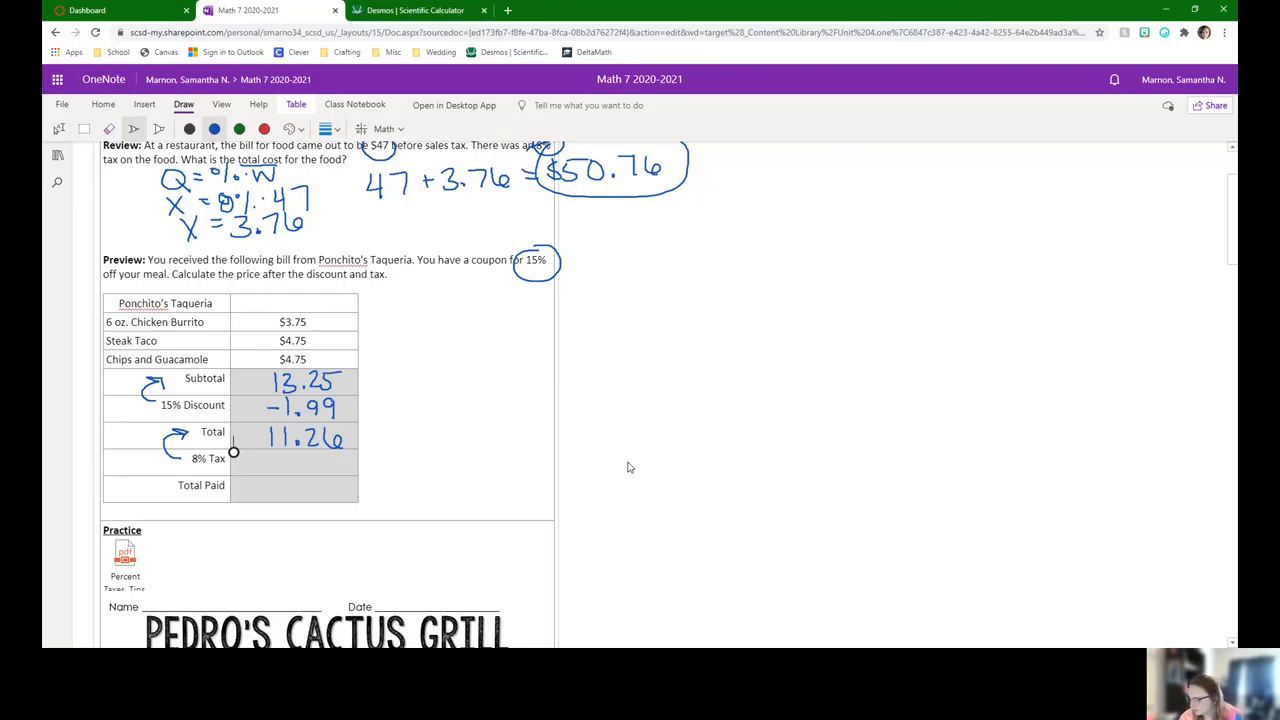
- Write 0.90 as the 8% tax and 12.16 as the total paid
mouse_move(285, 453)
left_mouse_down()
mouse_move(312, 471)
mouse_move(333, 456)
left_mouse_up()
left_click(297, 469)
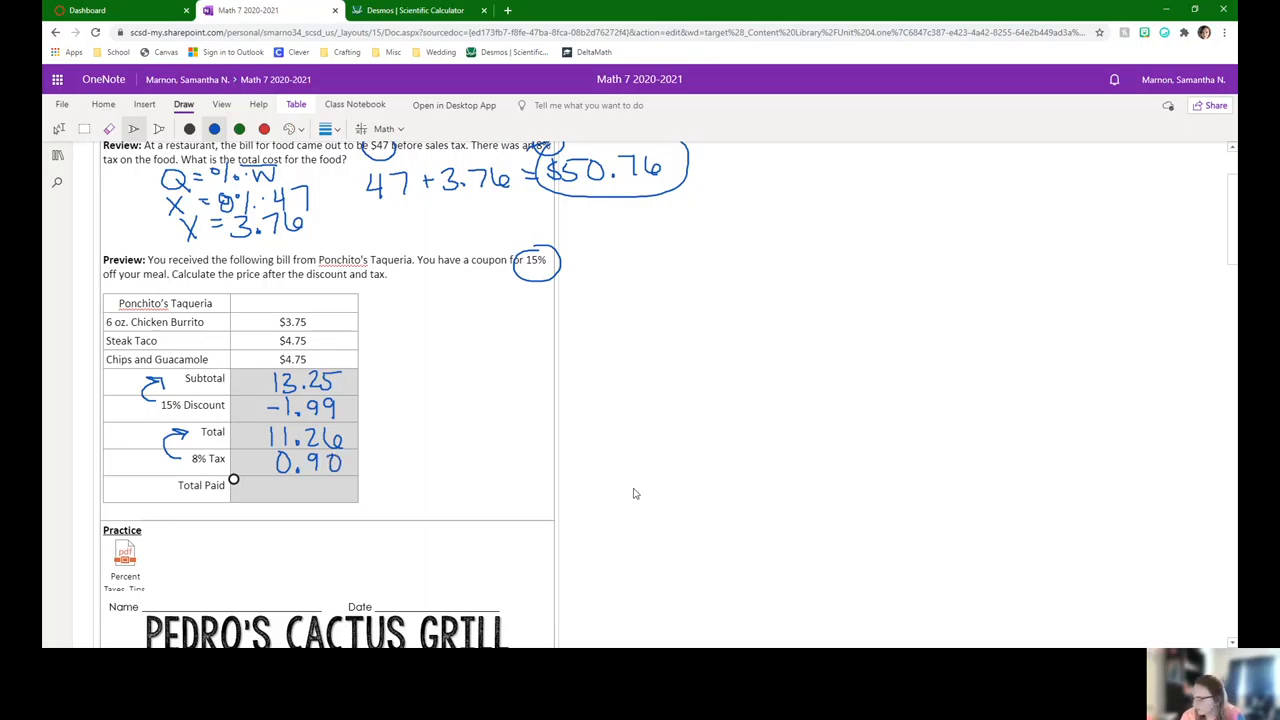
mouse_move(264, 478)
left_mouse_down()
mouse_move(263, 498)
mouse_move(334, 490)
left_mouse_up()
left_click(304, 496)
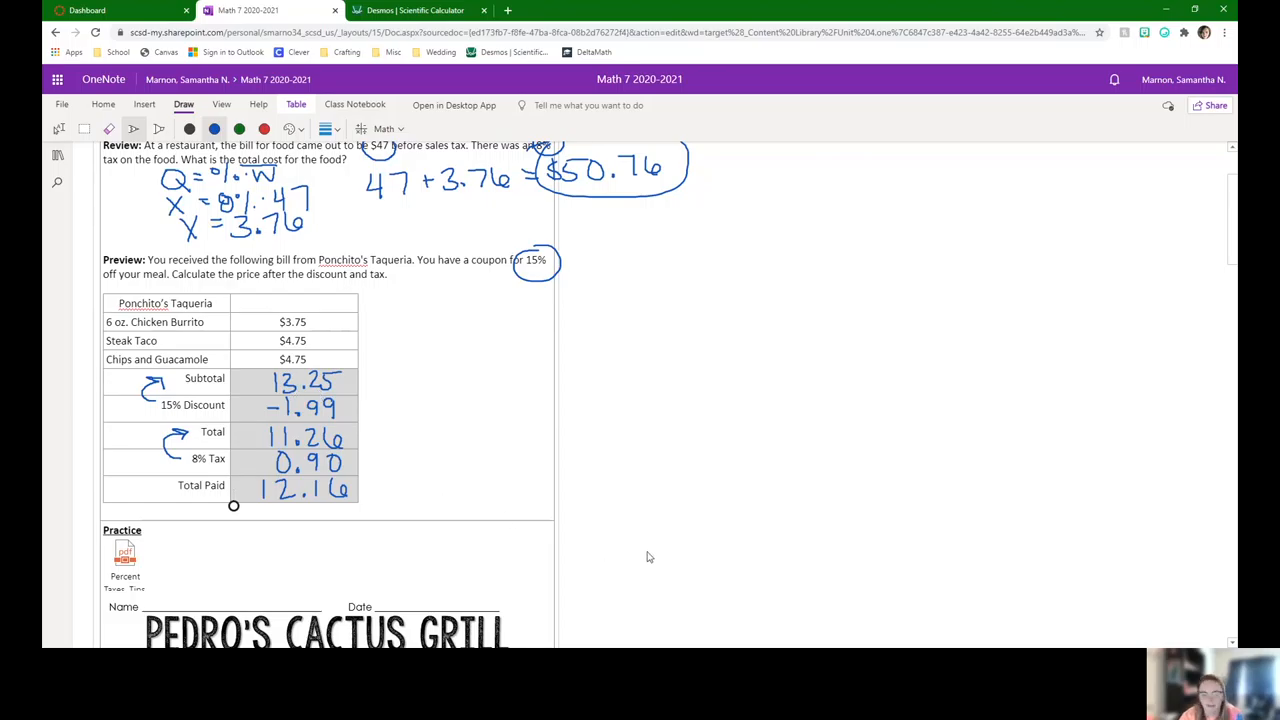
scroll(300, 490, "down", 2)
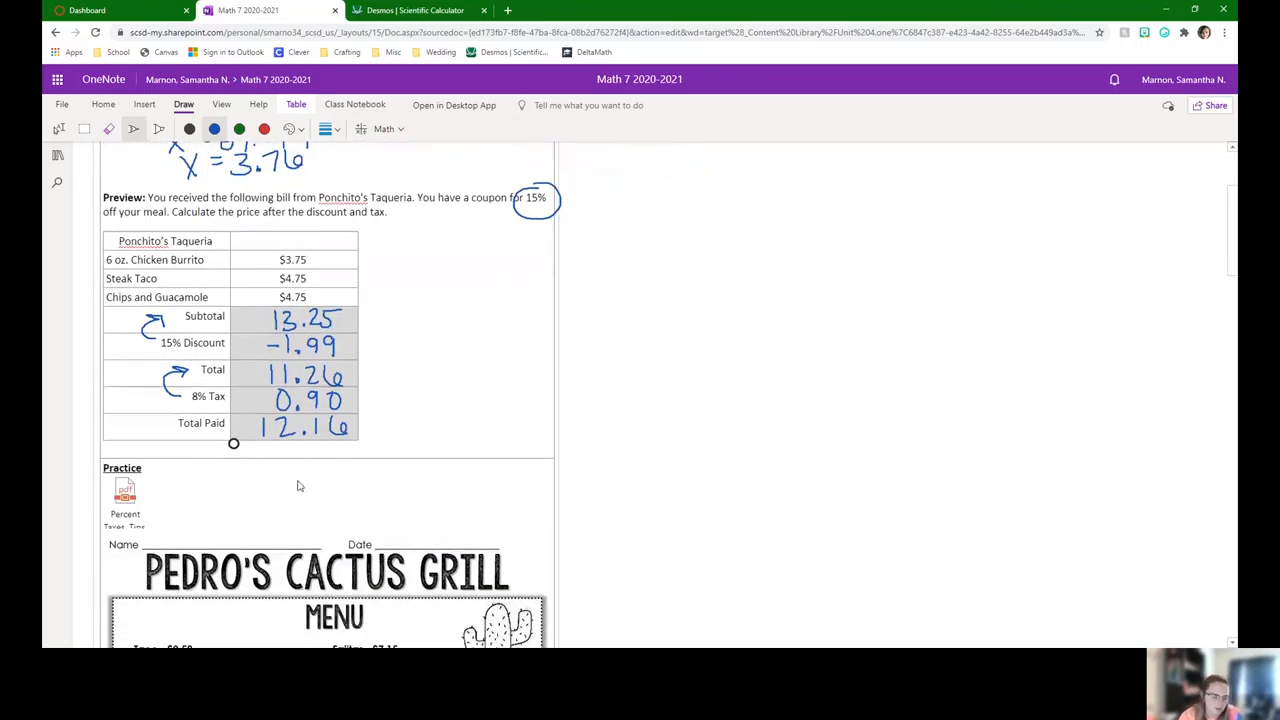
scroll(298, 481, "down", 3)
scroll(320, 465, "down", 3)
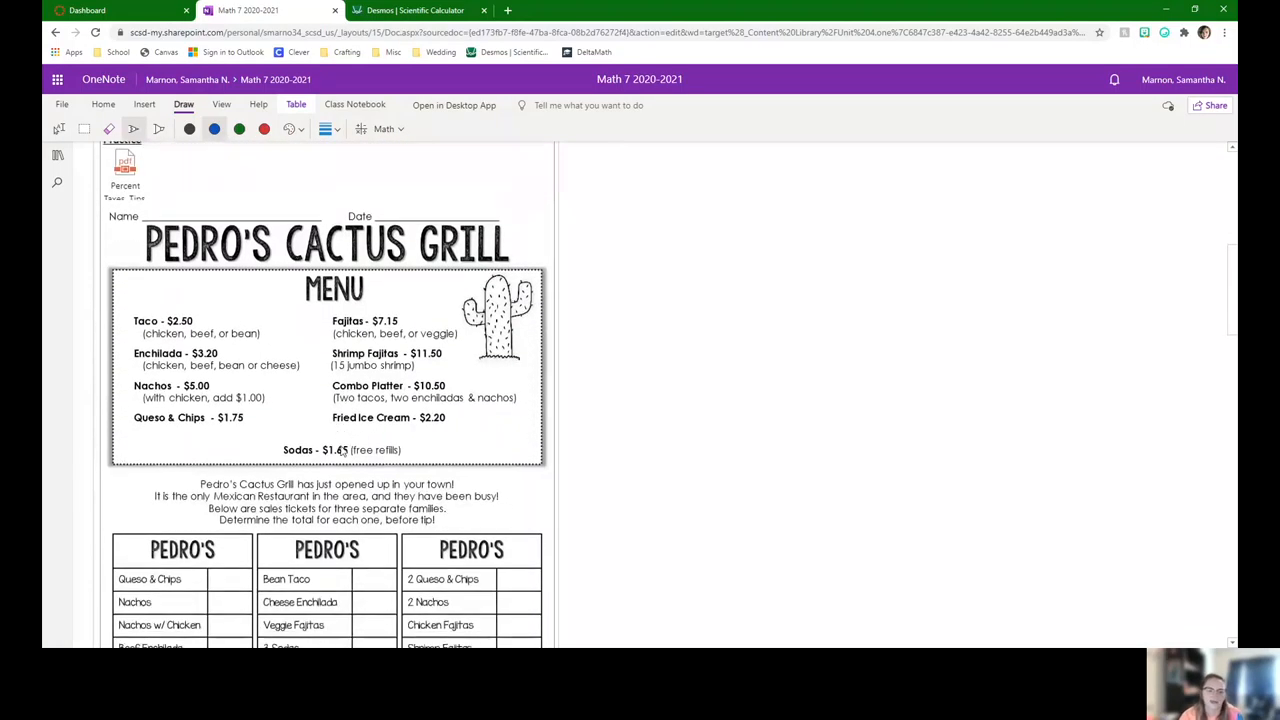
scroll(343, 452, "down", 1)
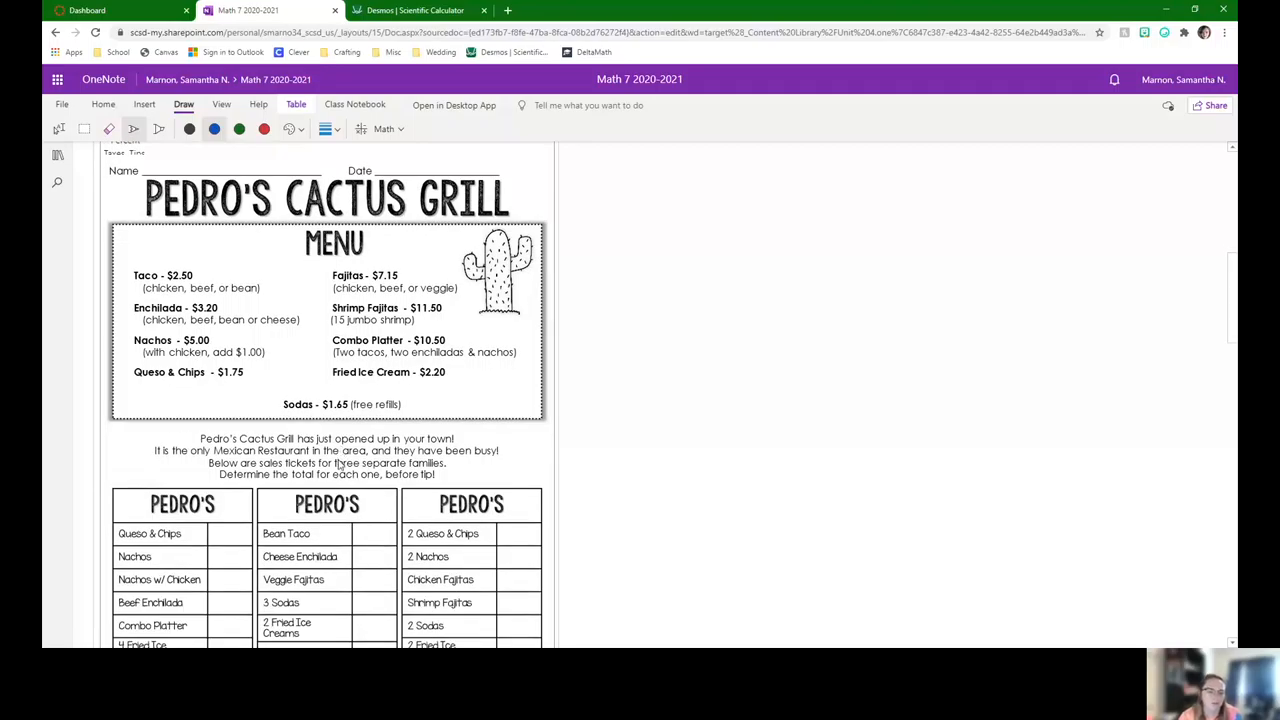
scroll(343, 466, "down", 2)
scroll(346, 467, "down", 2)
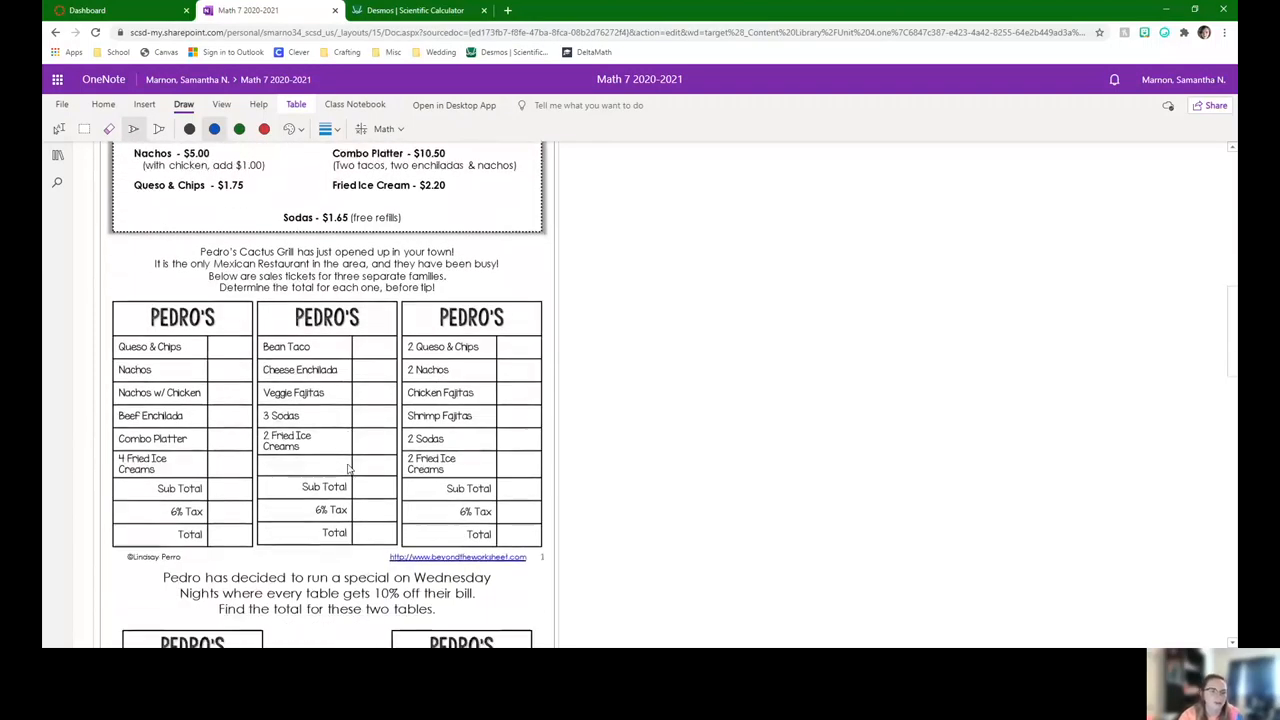
scroll(349, 468, "up", 2)
scroll(330, 468, "up", 1)
scroll(315, 469, "up", 1)
scroll(303, 470, "down", 1)
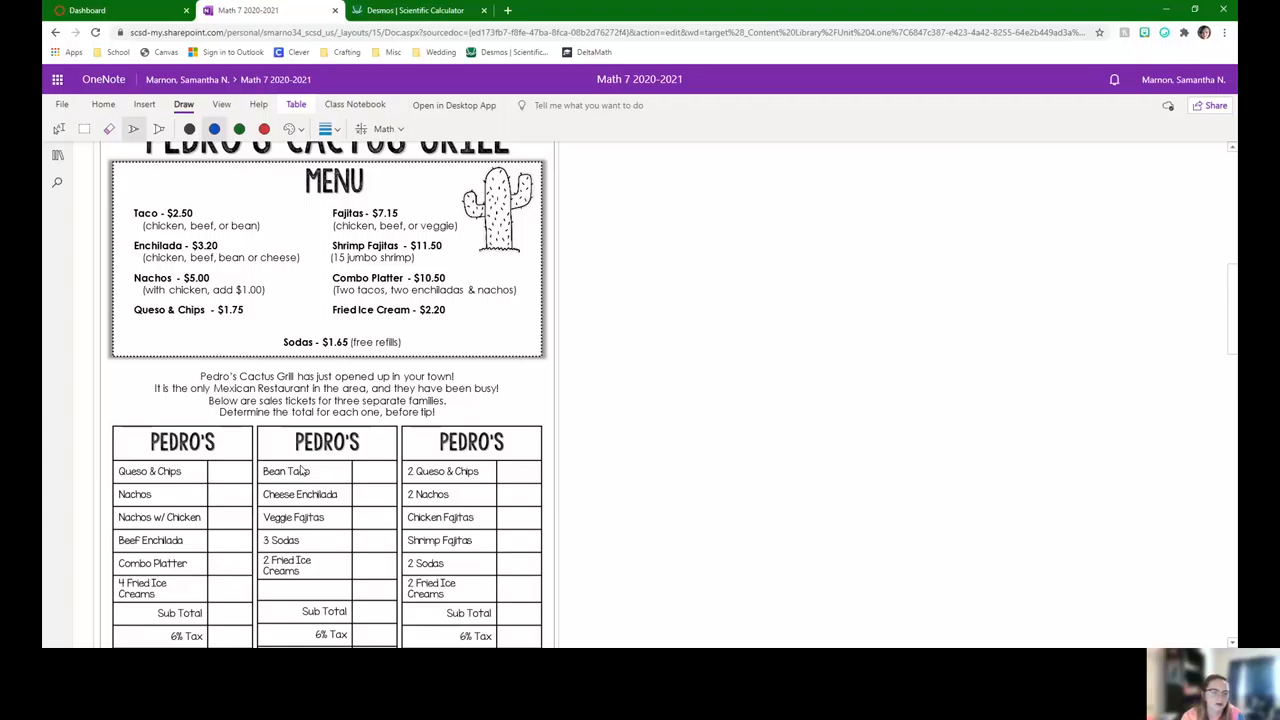
scroll(279, 480, "down", 1)
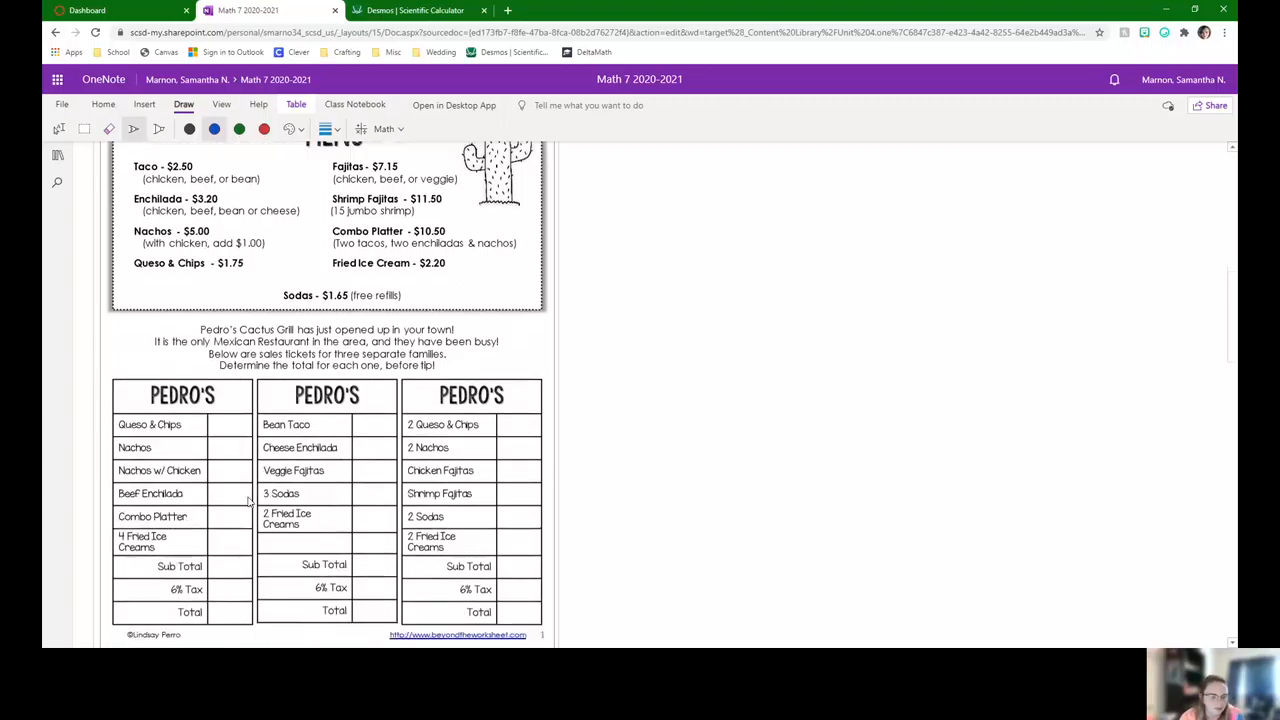
scroll(200, 440, "down", 2)
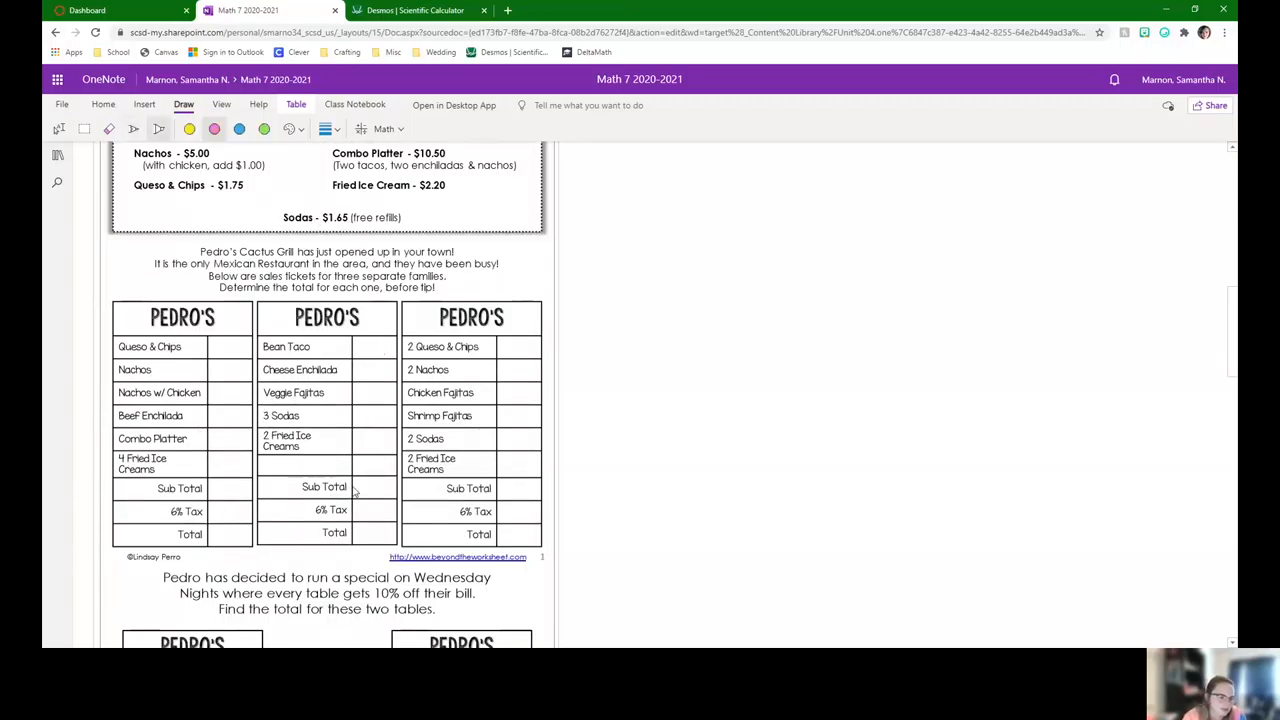
- Highlight the quantity numbers on all three Pedro's tickets in pink, then return to the pen
left_click_drag(110, 457, 124, 459)
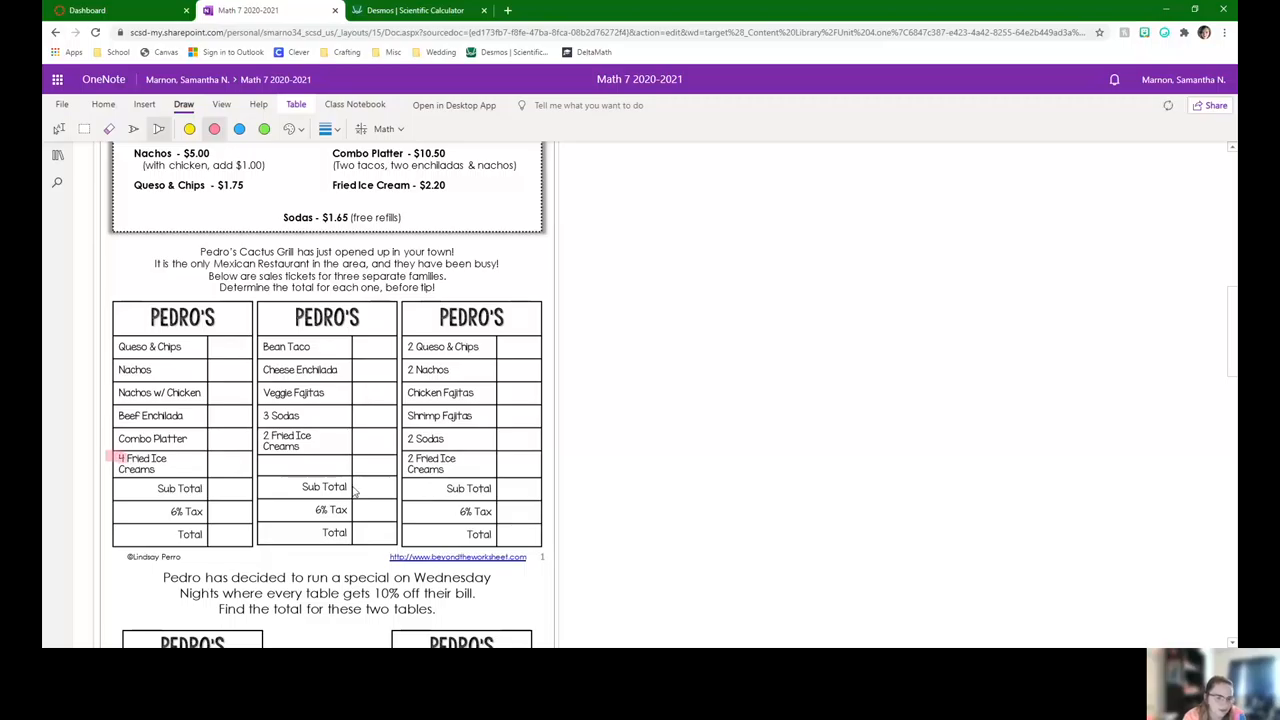
left_click_drag(262, 415, 272, 437)
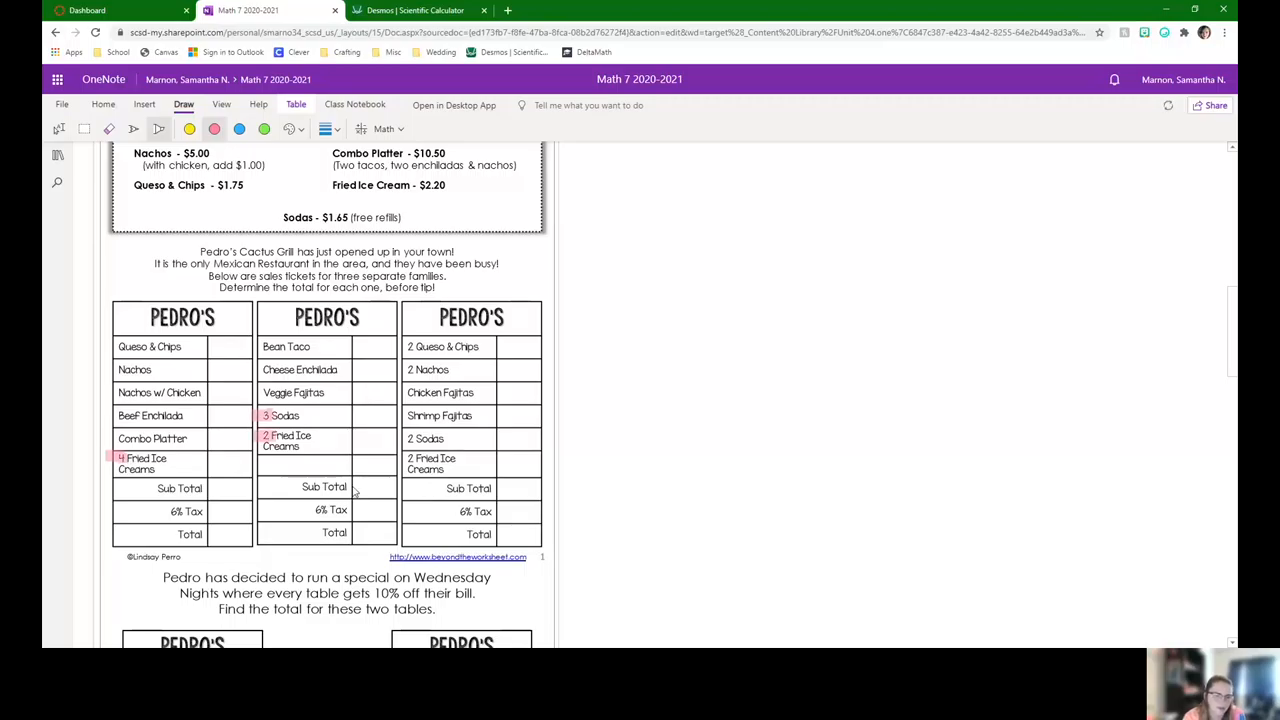
mouse_move(406, 346)
left_mouse_down()
mouse_move(418, 347)
mouse_move(416, 370)
left_mouse_up()
left_click_drag(406, 438, 417, 459)
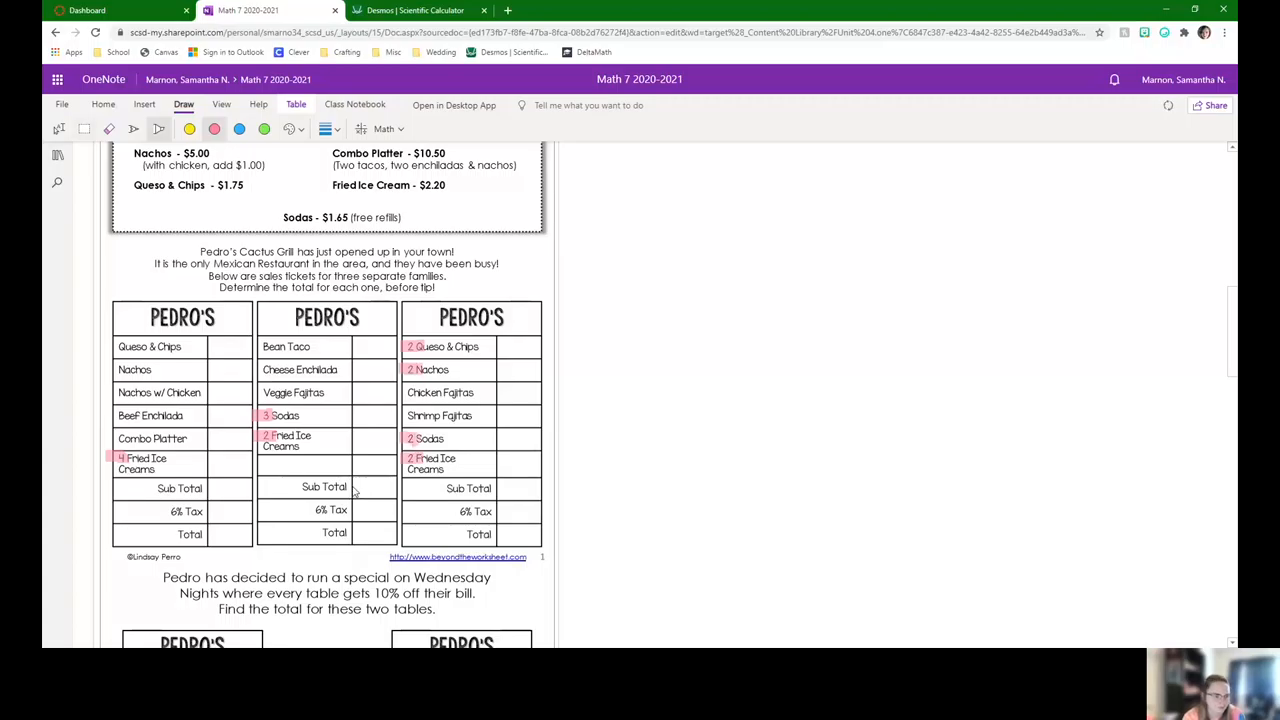
left_click(133, 128)
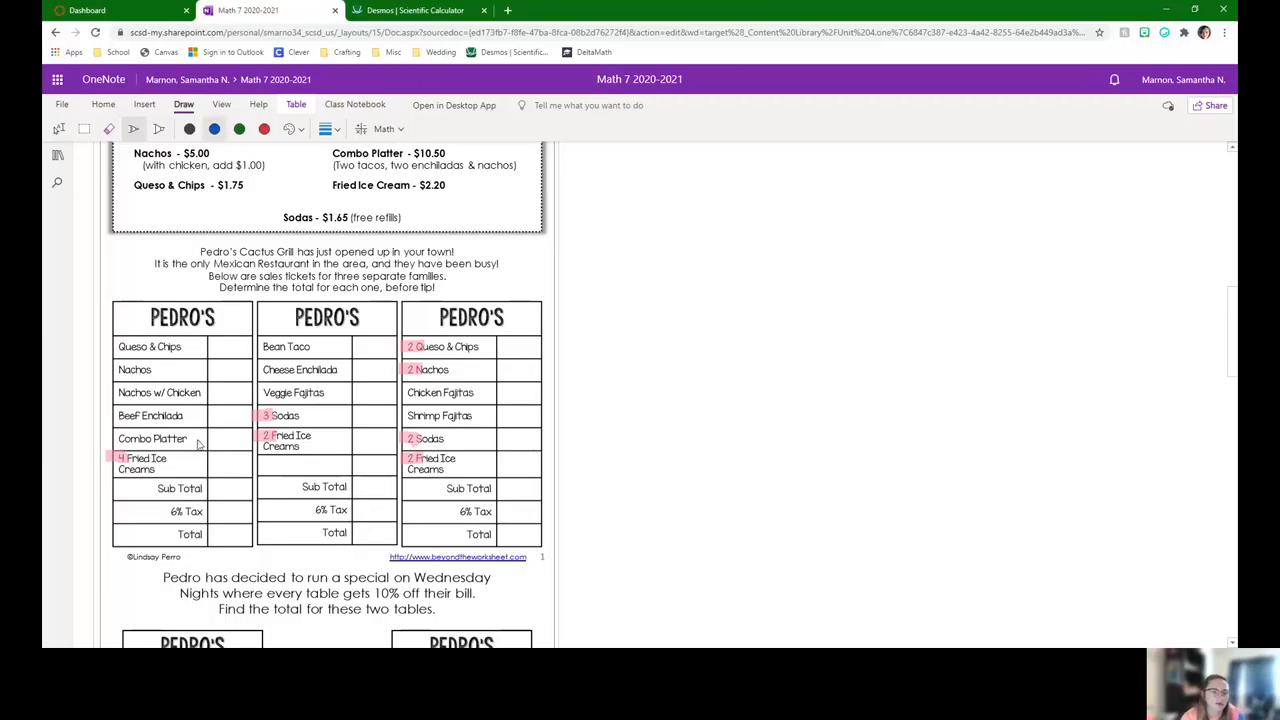
scroll(200, 445, "up", 2)
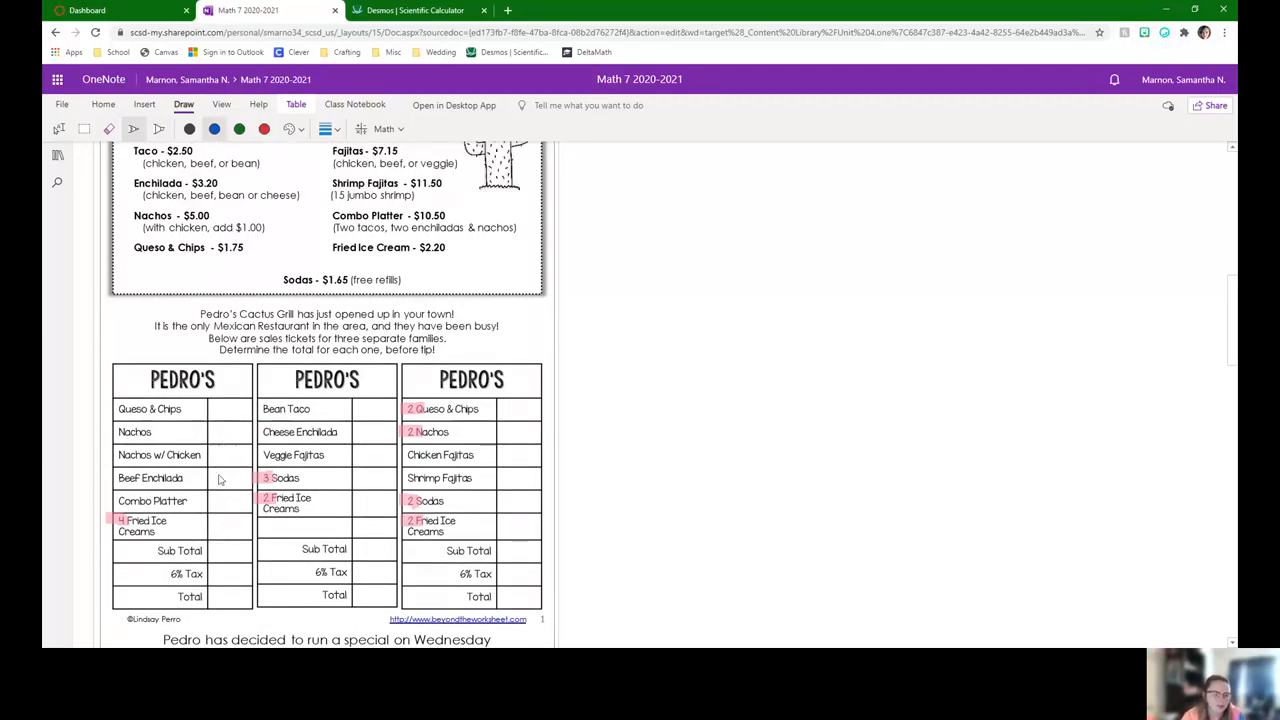
scroll(226, 520, "up", 2)
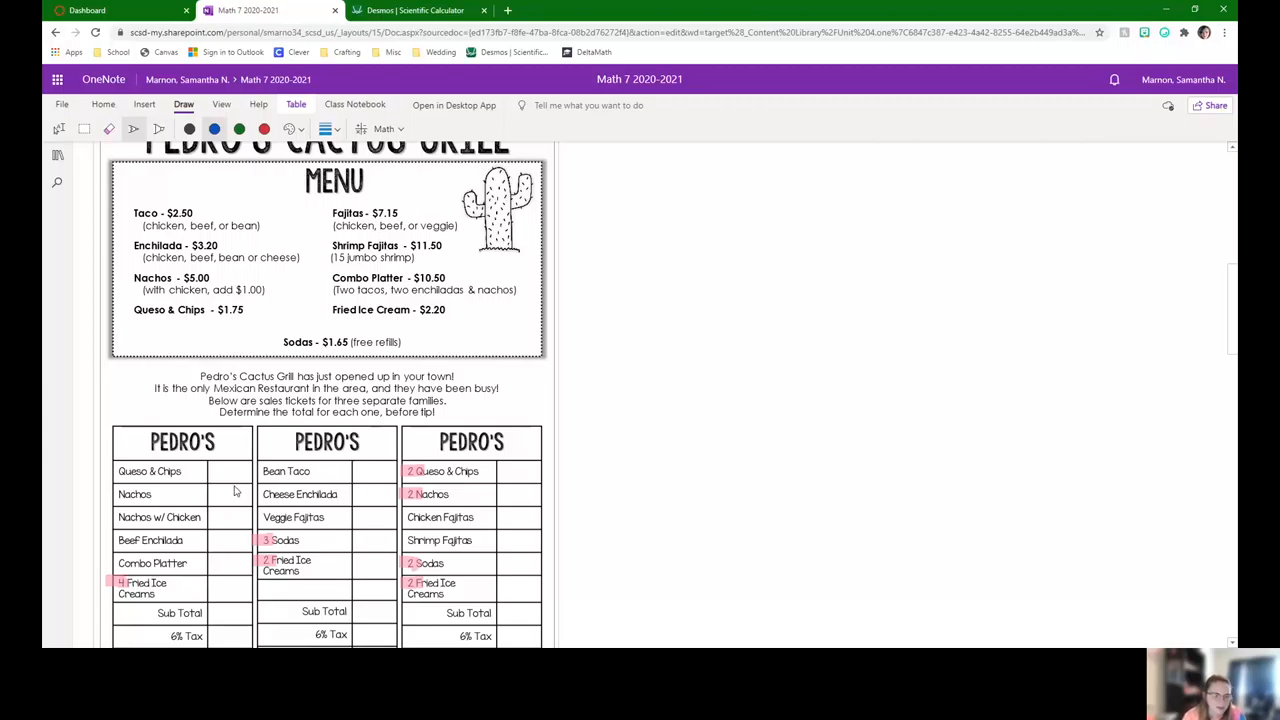
- Write the first ticket's item prices 1.75, 5.00, 6.00, 3.20, 10.50 and 8.80 in blue
left_click_drag(215, 462, 242, 478)
left_click(226, 474)
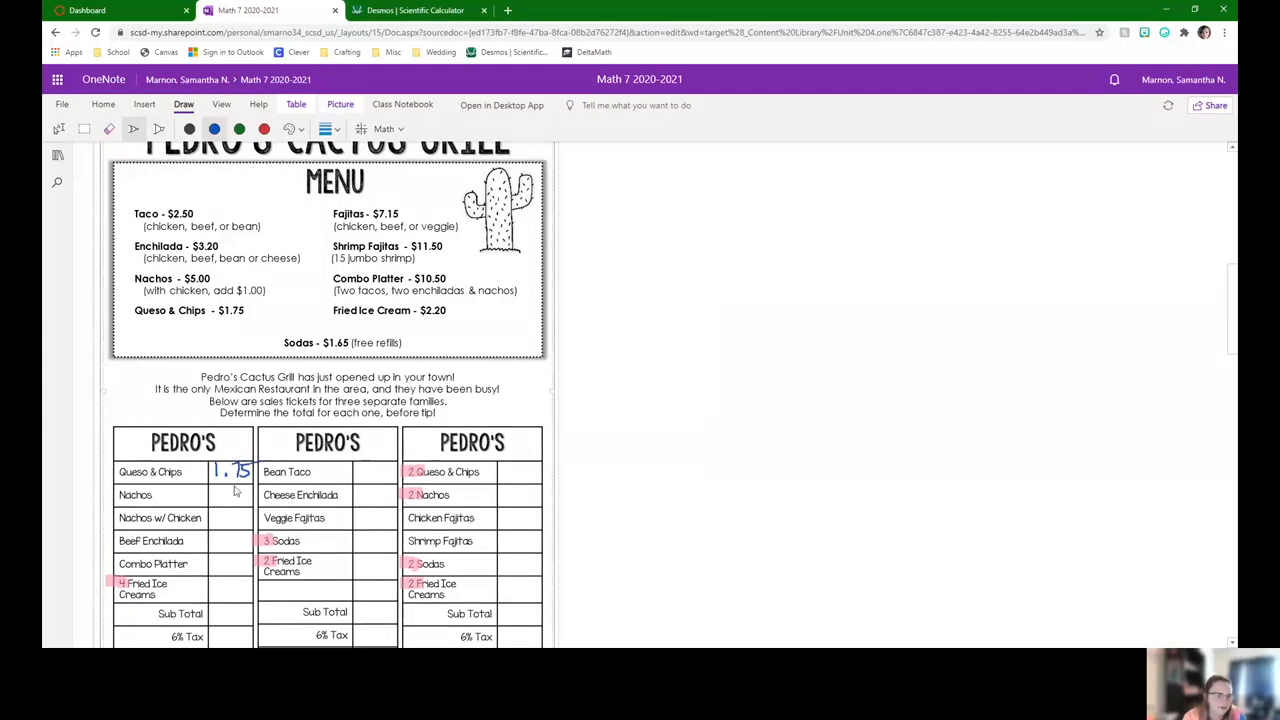
mouse_move(215, 493)
left_mouse_down()
mouse_move(213, 508)
mouse_move(228, 491)
mouse_move(251, 494)
mouse_move(219, 522)
mouse_move(252, 514)
mouse_move(214, 548)
mouse_move(229, 546)
left_mouse_up()
mouse_move(234, 537)
left_mouse_down()
mouse_move(243, 548)
mouse_move(247, 536)
mouse_move(215, 568)
mouse_move(253, 561)
left_mouse_up()
left_click(236, 570)
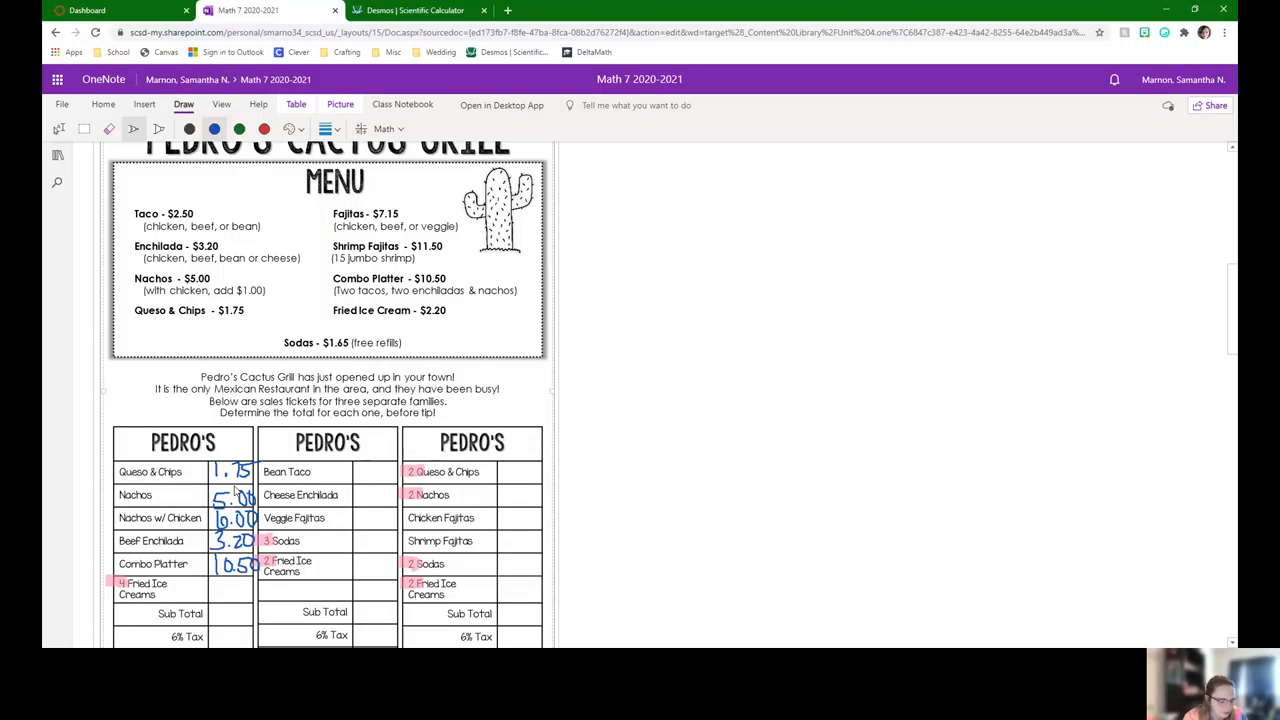
mouse_move(226, 582)
left_mouse_down()
mouse_move(231, 595)
mouse_move(251, 583)
left_mouse_up()
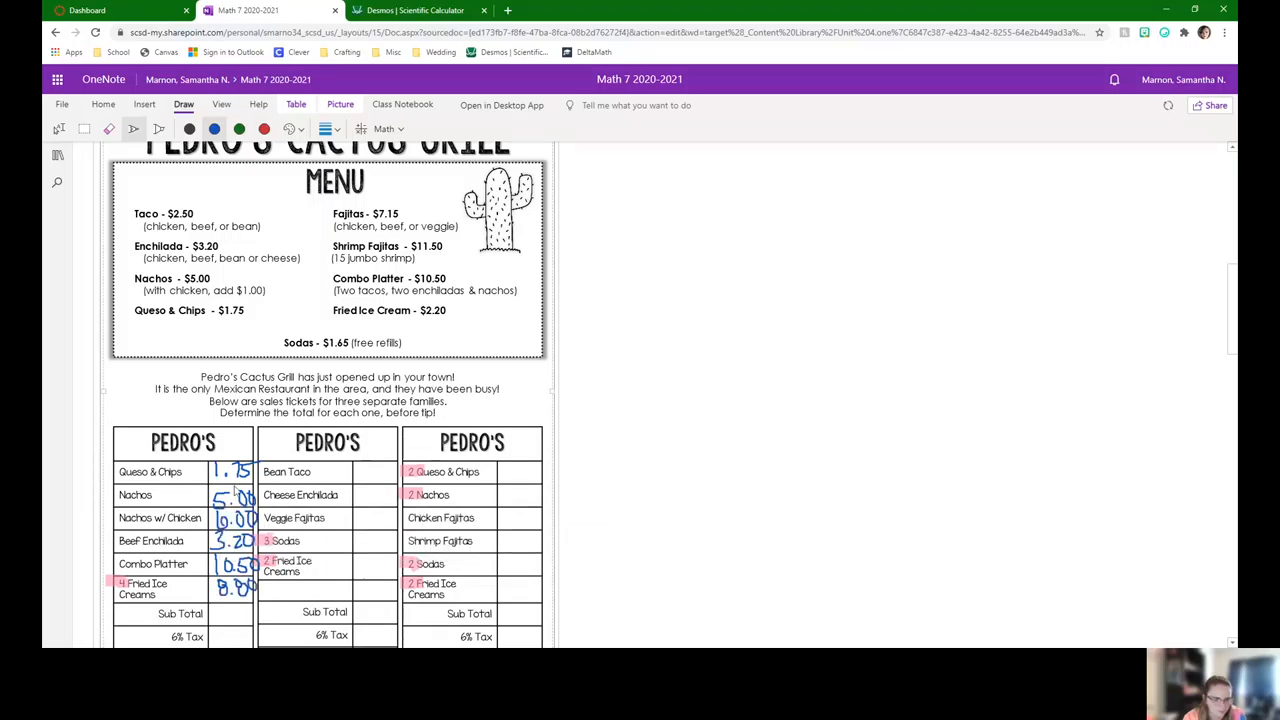
scroll(240, 480, "down", 1)
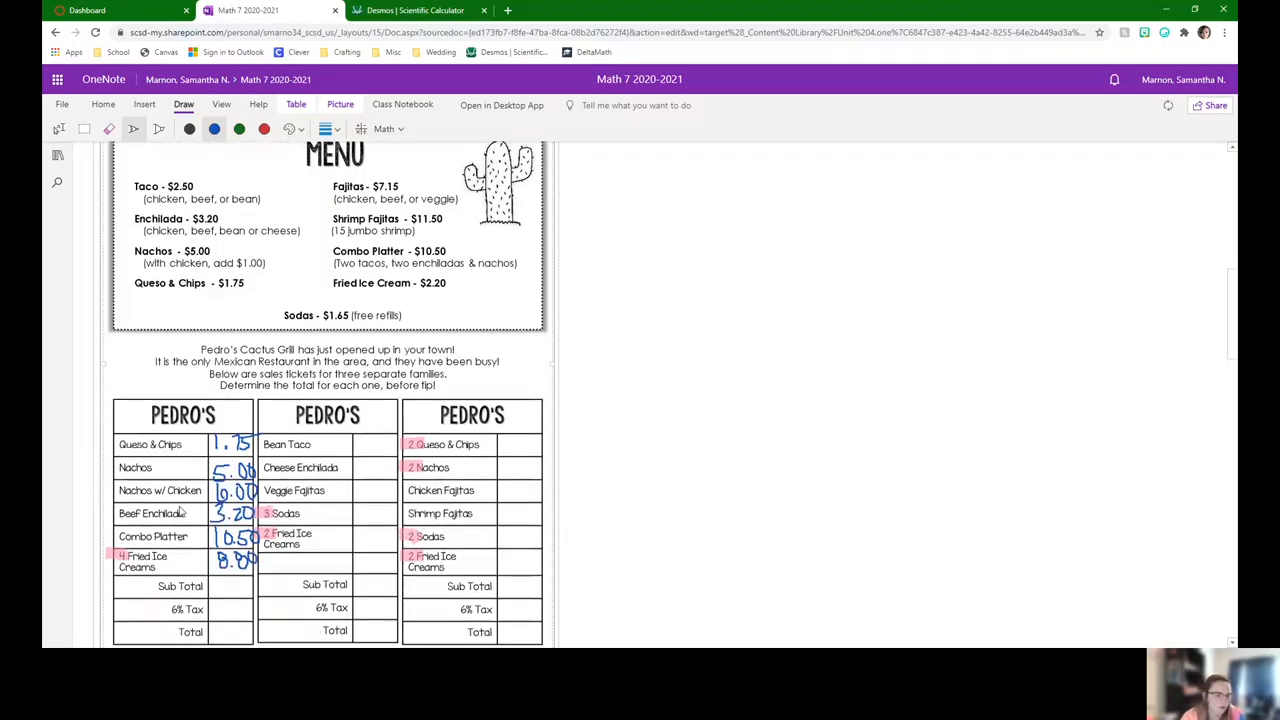
scroll(250, 460, "down", 1)
scroll(265, 435, "down", 1)
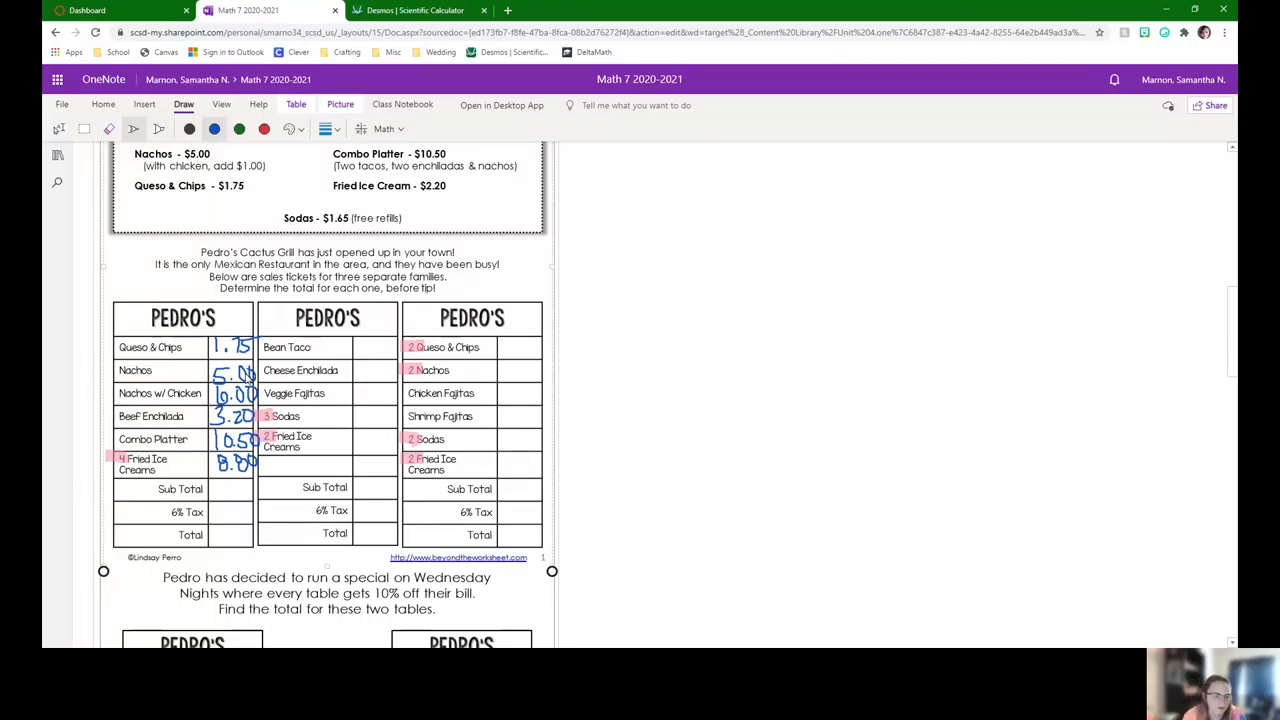
- Write subtotal 35.25, 6% tax 2.12 and total 37.37 on the first ticket
mouse_move(211, 483)
left_mouse_down()
mouse_move(220, 496)
mouse_move(231, 482)
left_mouse_up()
left_click(232, 494)
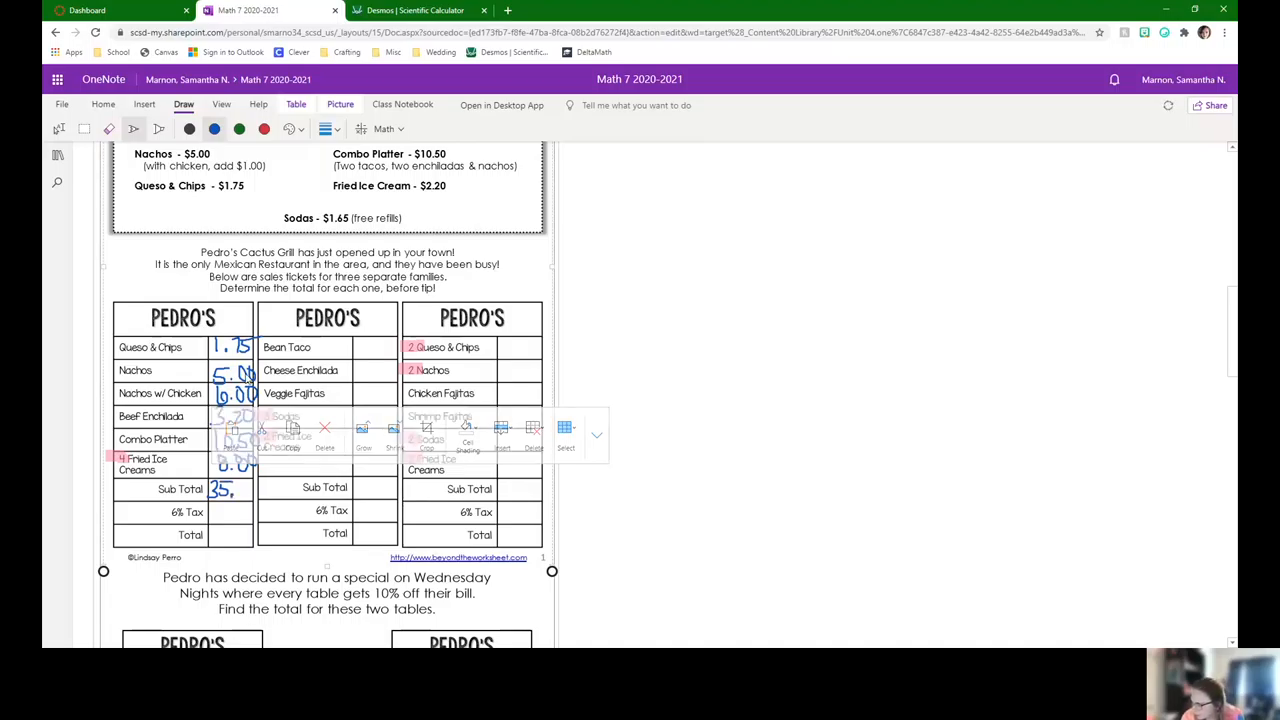
left_click_drag(239, 485, 246, 495)
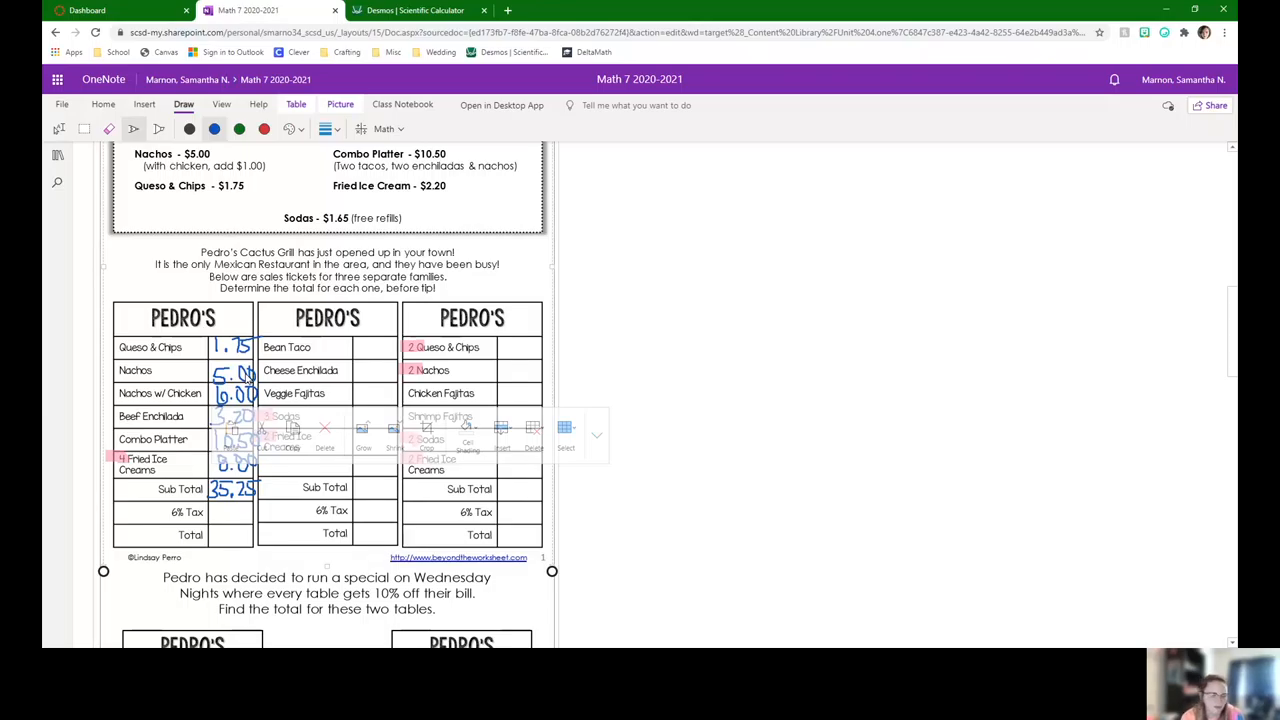
left_click_drag(217, 506, 252, 520)
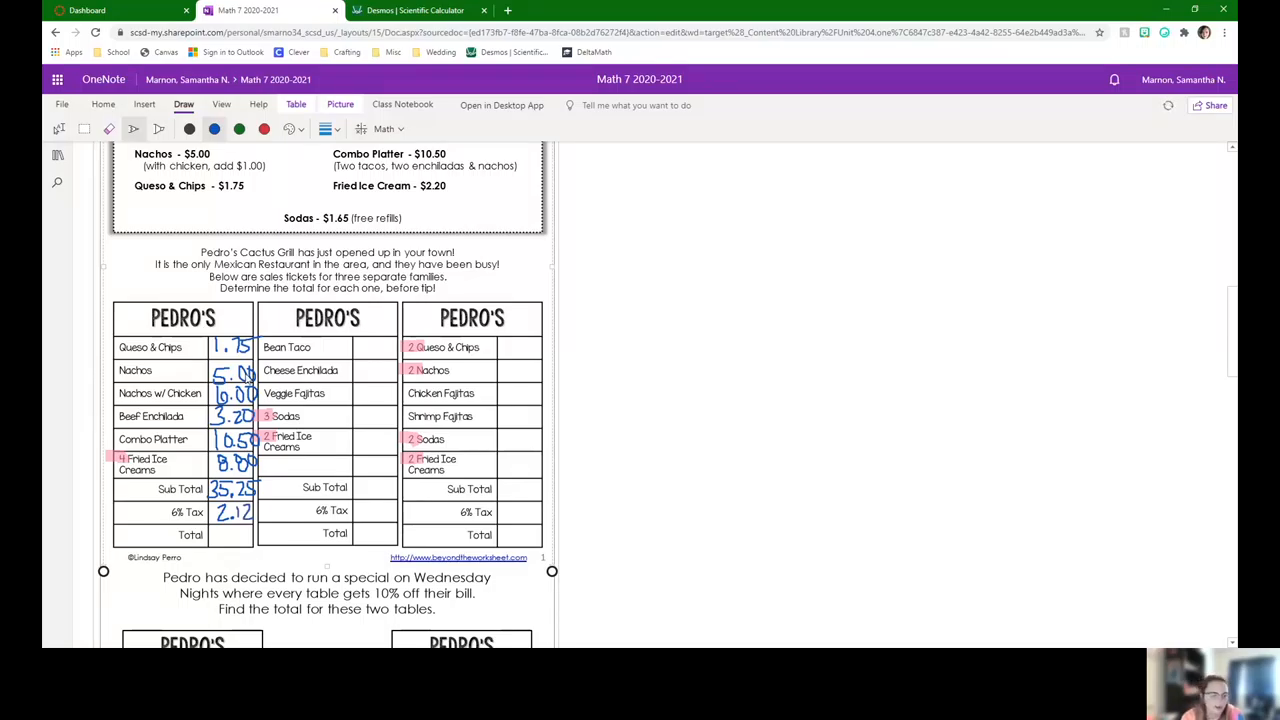
mouse_move(209, 529)
left_mouse_down()
mouse_move(210, 541)
mouse_move(246, 546)
left_mouse_up()
left_click(233, 543)
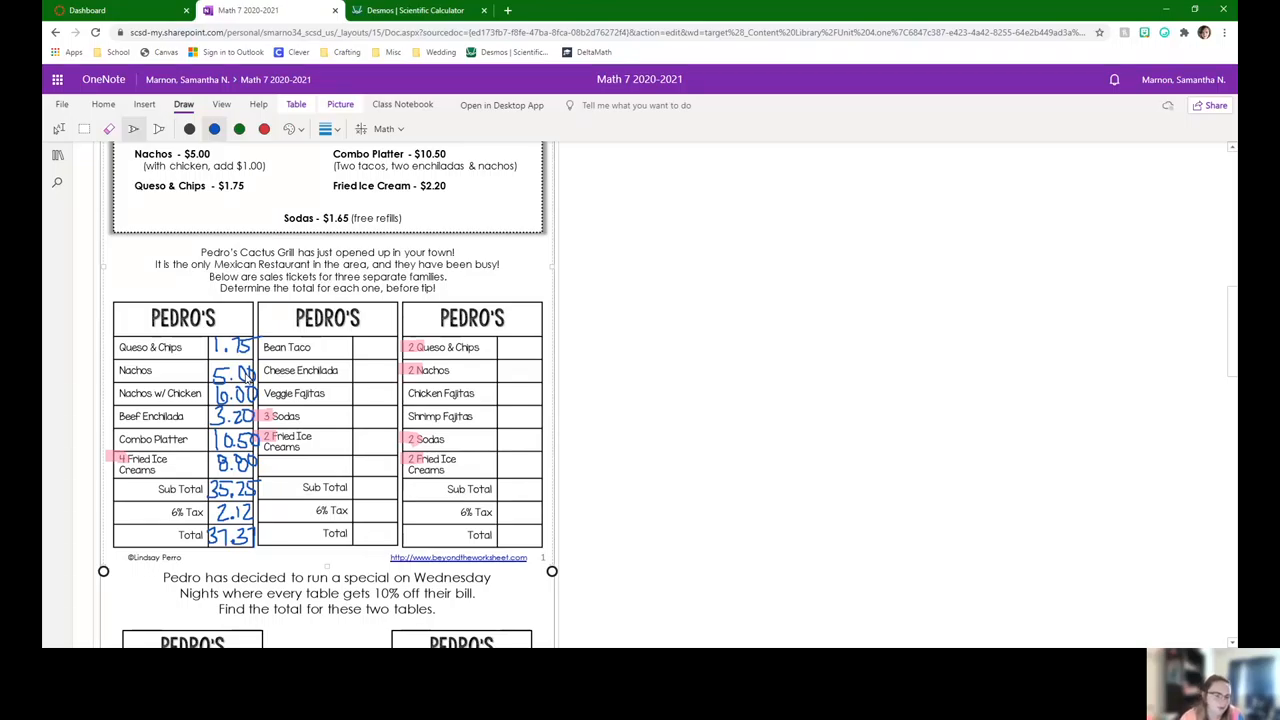
scroll(92, 556, "down", 2)
scroll(381, 492, "down", 6)
scroll(381, 492, "down", 2)
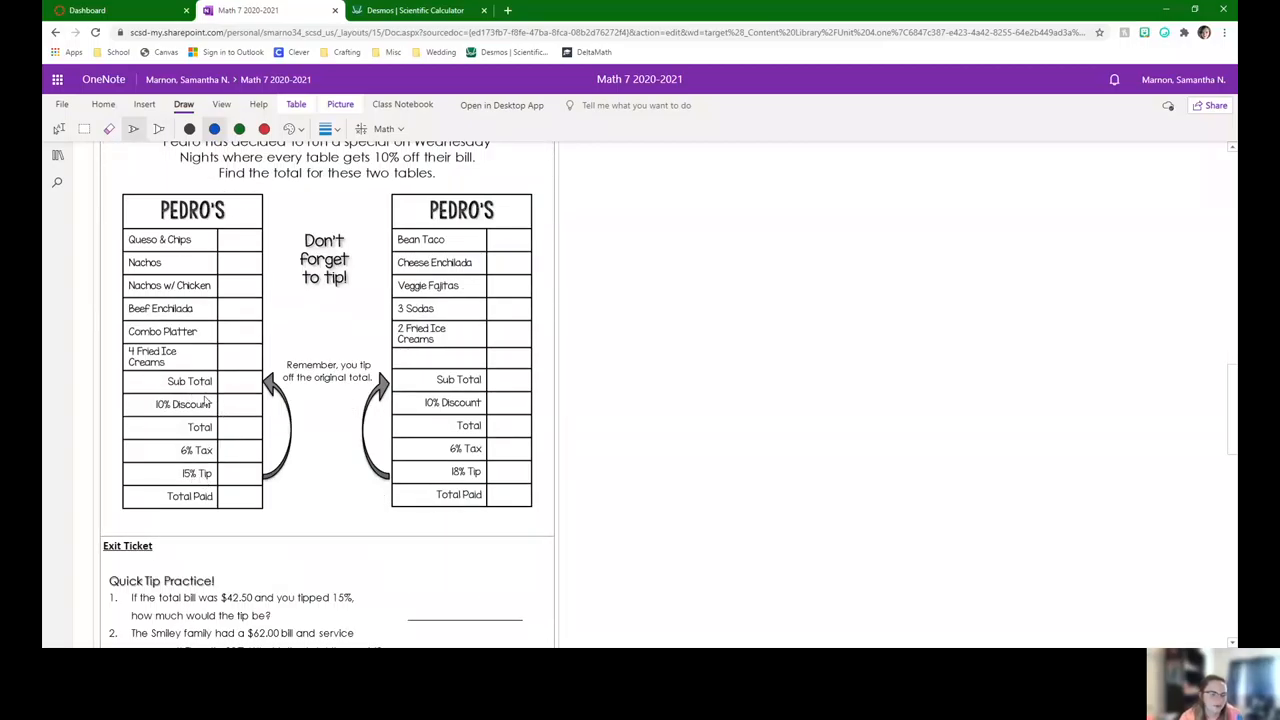
scroll(208, 420, "up", 1)
scroll(208, 440, "up", 2)
scroll(208, 448, "up", 2)
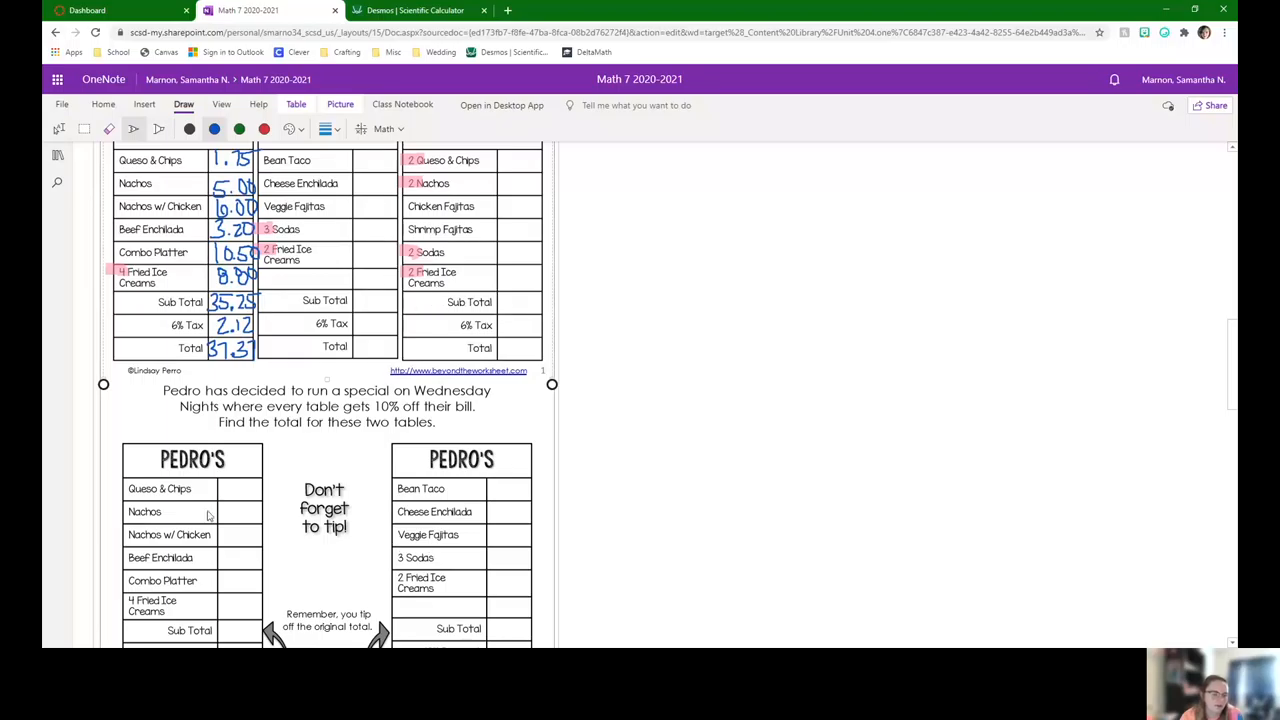
scroll(469, 577, "down", 2)
scroll(469, 577, "down", 4)
scroll(469, 577, "down", 3)
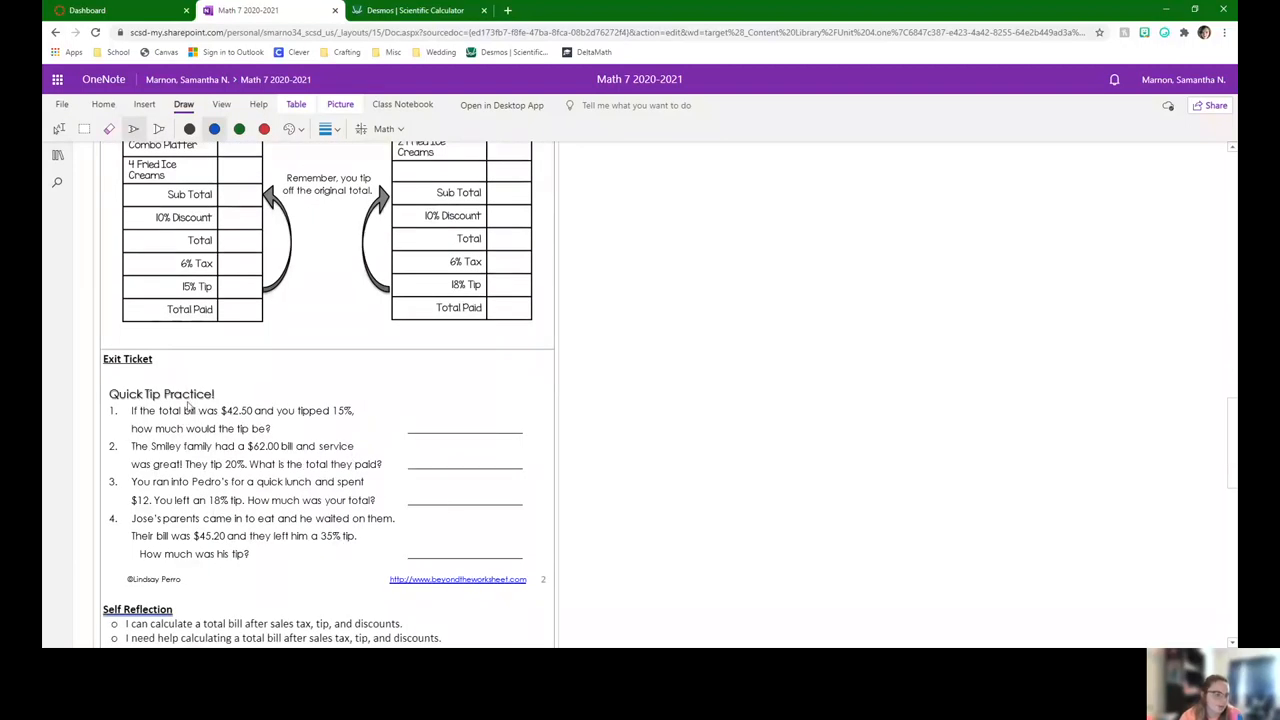
scroll(234, 460, "up", 1)
scroll(234, 460, "up", 3)
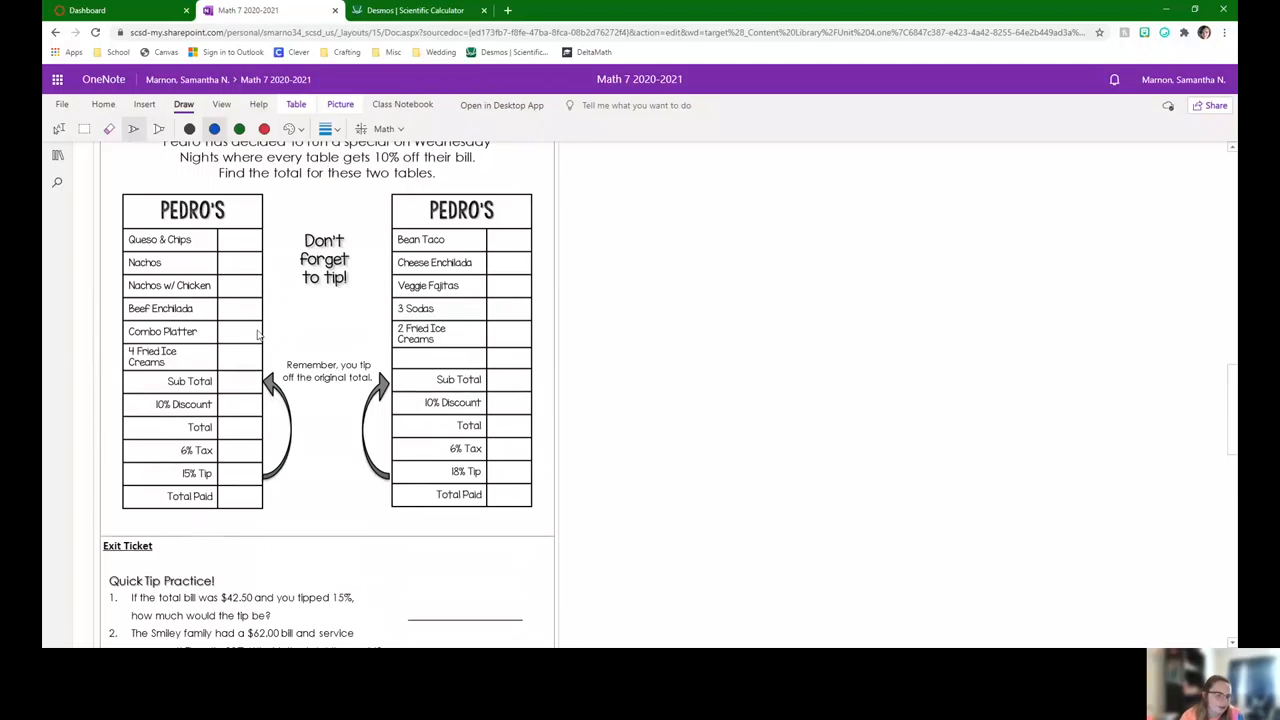
- Select the Wednesday special worksheet image and drag its corner handle to enlarge it
left_click(65, 131)
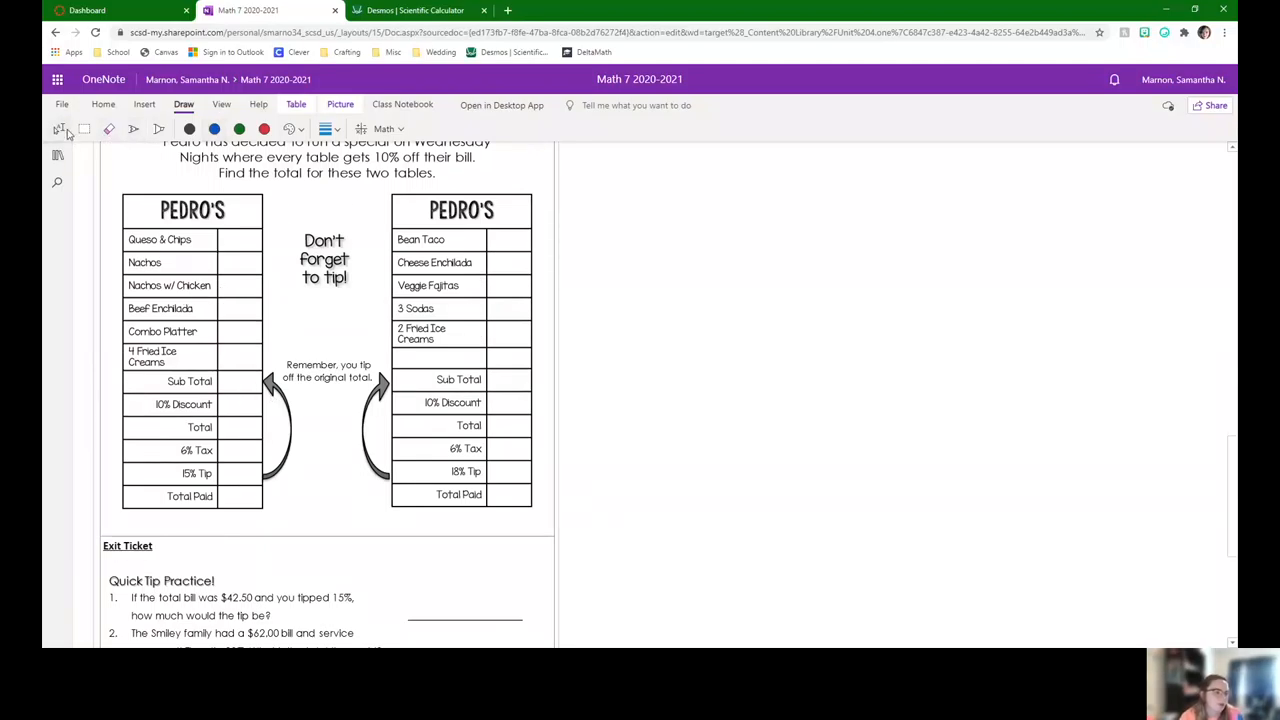
left_click(231, 362)
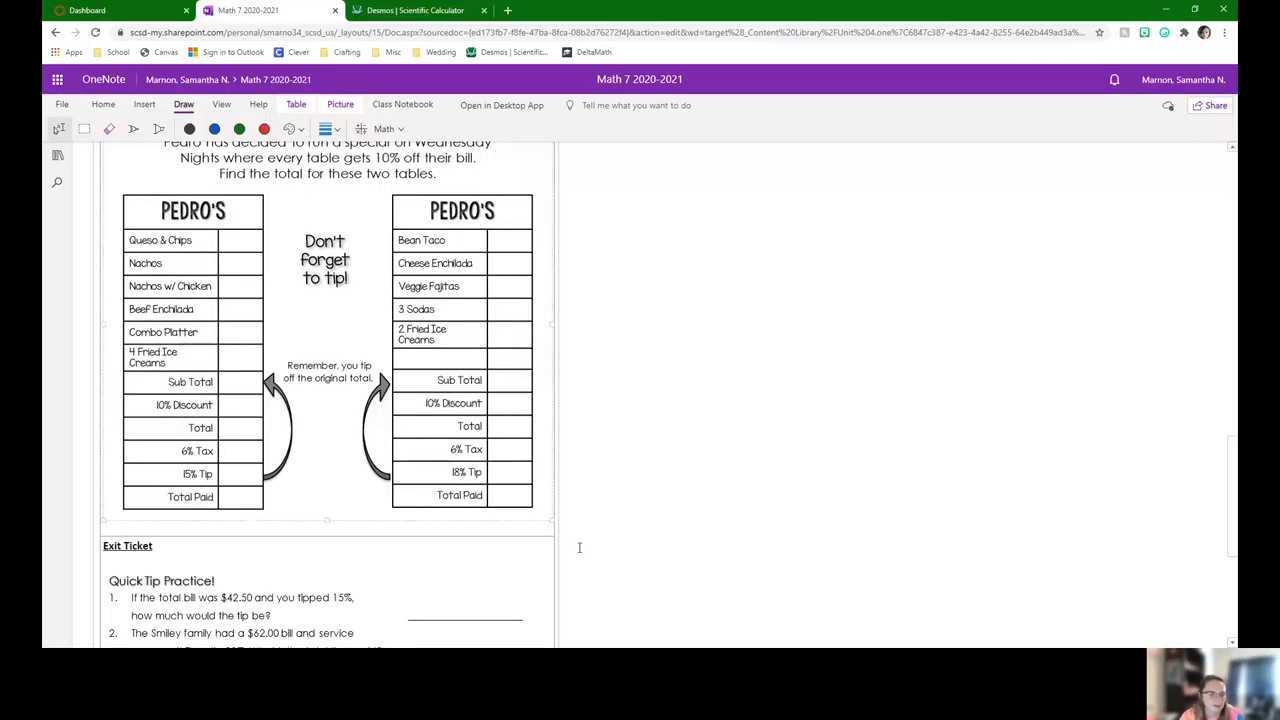
left_click_drag(553, 520, 571, 538)
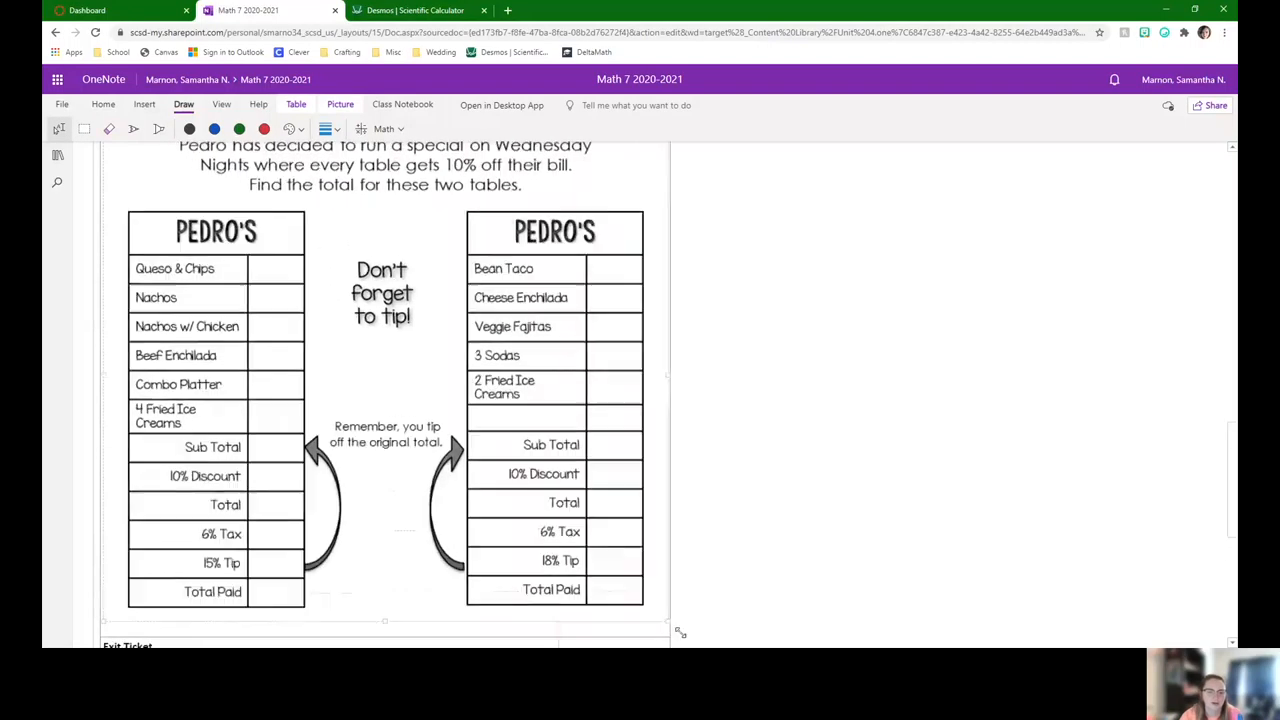
left_click_drag(551, 518, 660, 610)
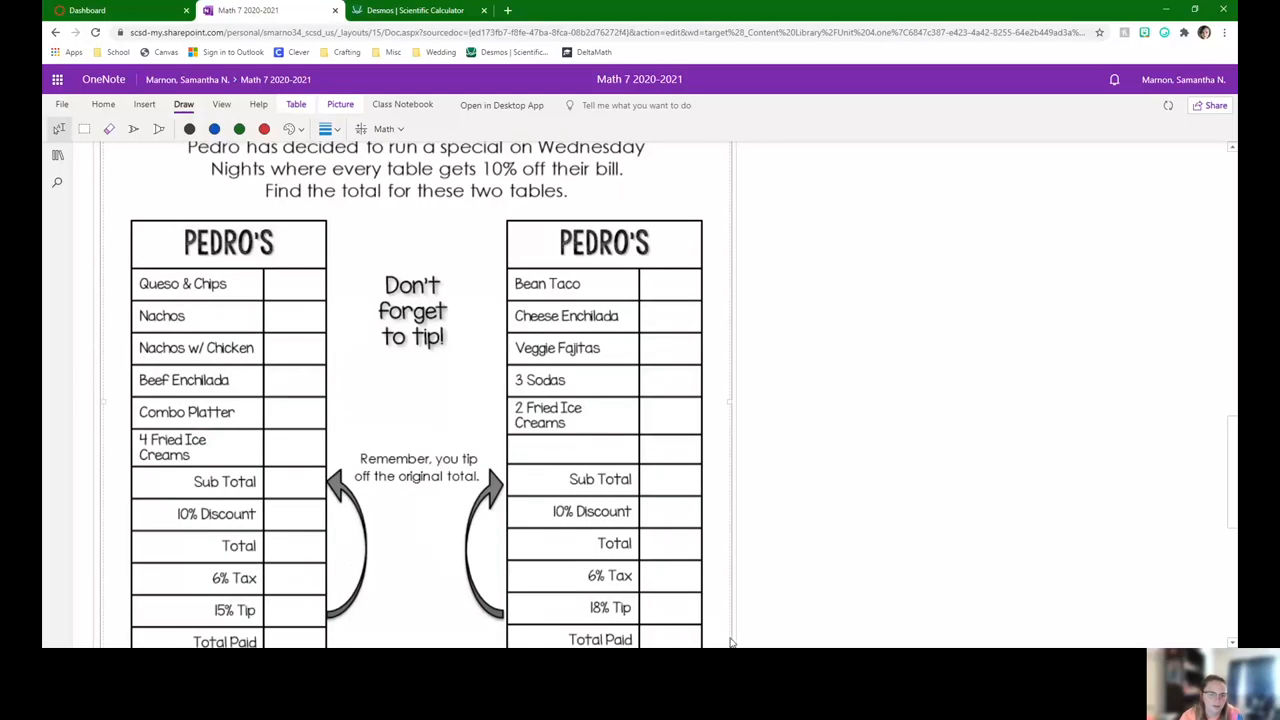
scroll(586, 443, "up", 1)
scroll(586, 443, "up", 3)
scroll(586, 443, "down", 4)
scroll(586, 443, "down", 3)
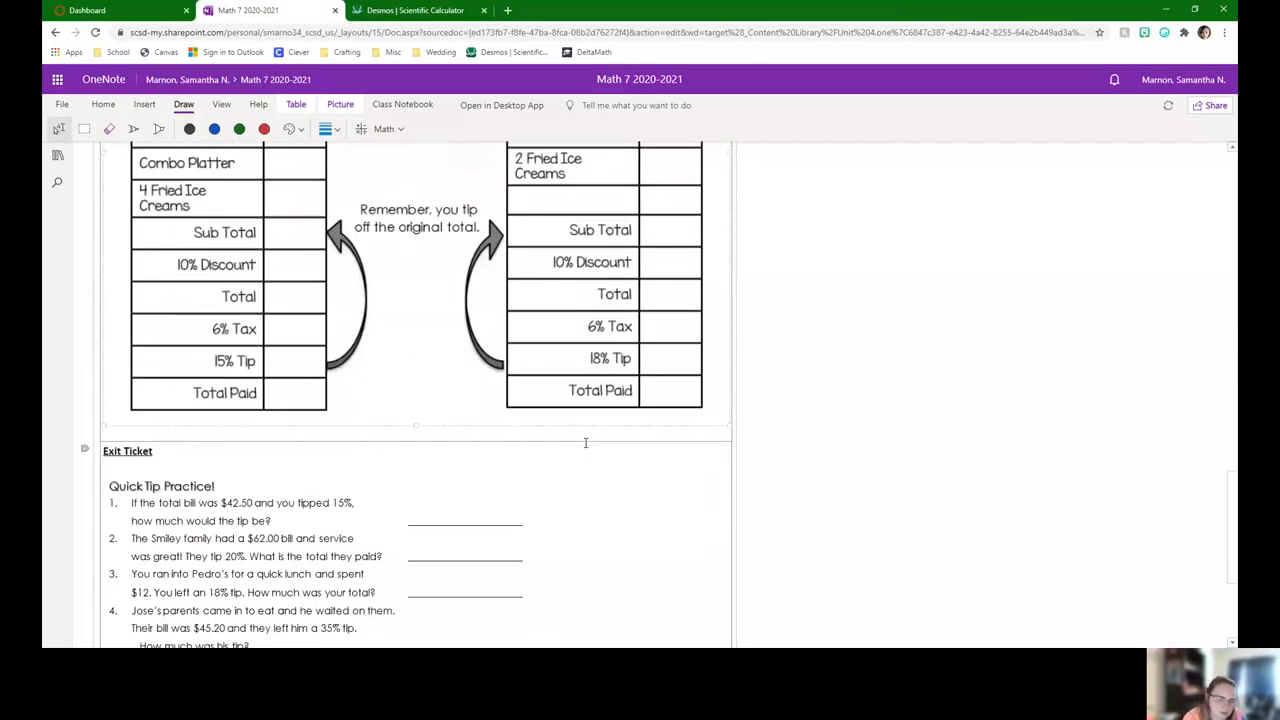
- Undo the last image enlargement and select the words 'Independent Practice 24' at the page bottom
key("ctrl+z")
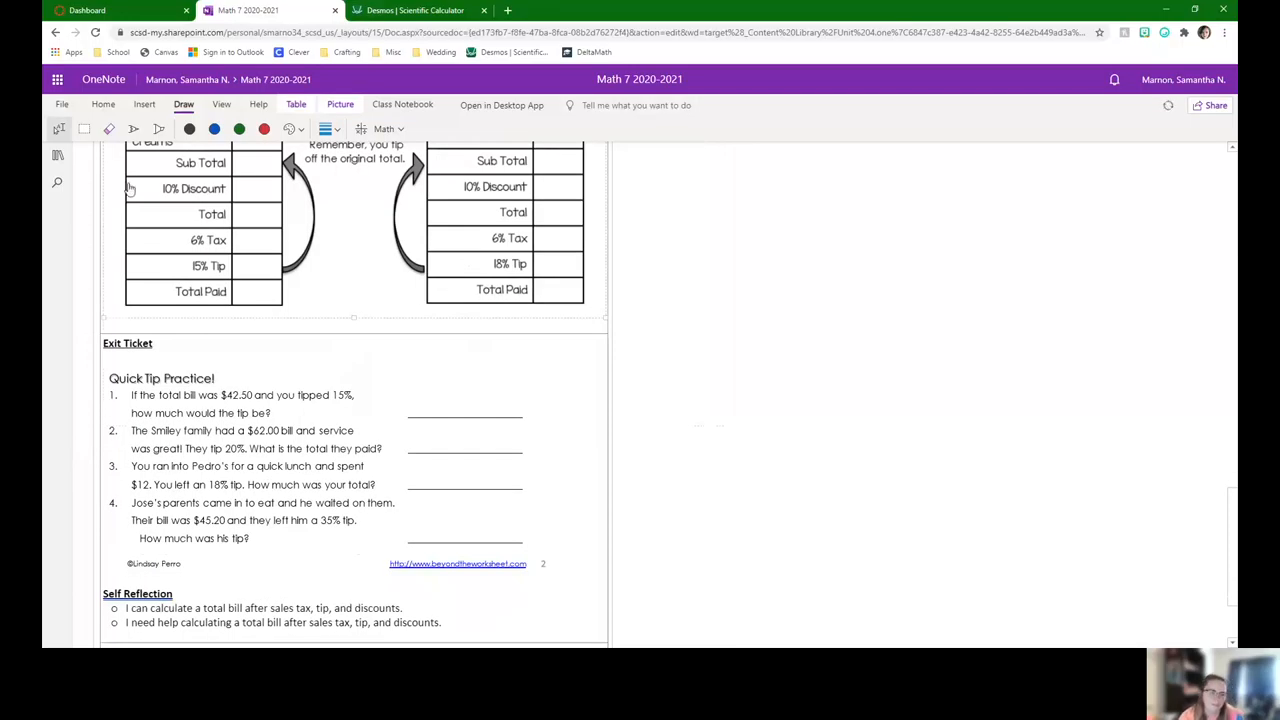
scroll(400, 470, "up", 2)
scroll(372, 498, "up", 2)
scroll(372, 498, "up", 2)
scroll(380, 510, "down", 1)
scroll(390, 530, "up", 3)
scroll(398, 545, "down", 5)
scroll(405, 500, "down", 2)
scroll(414, 420, "down", 3)
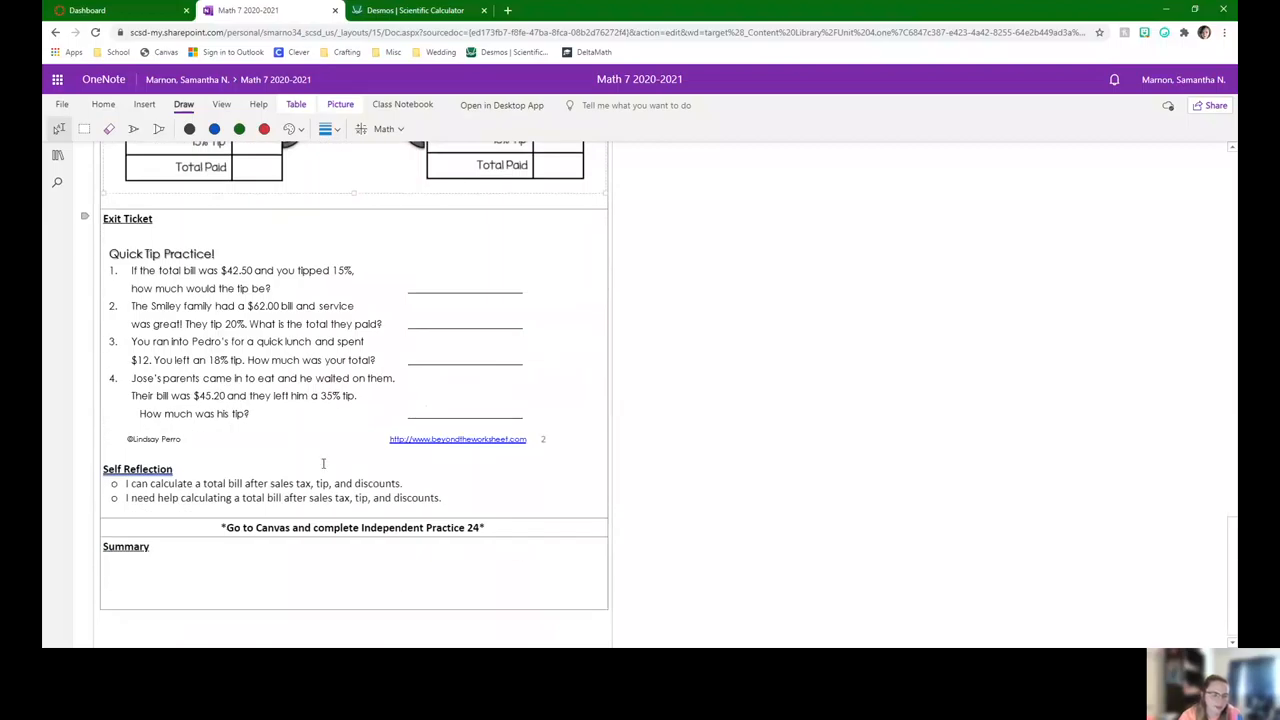
mouse_move(365, 528)
left_click_drag(362, 528, 481, 533)
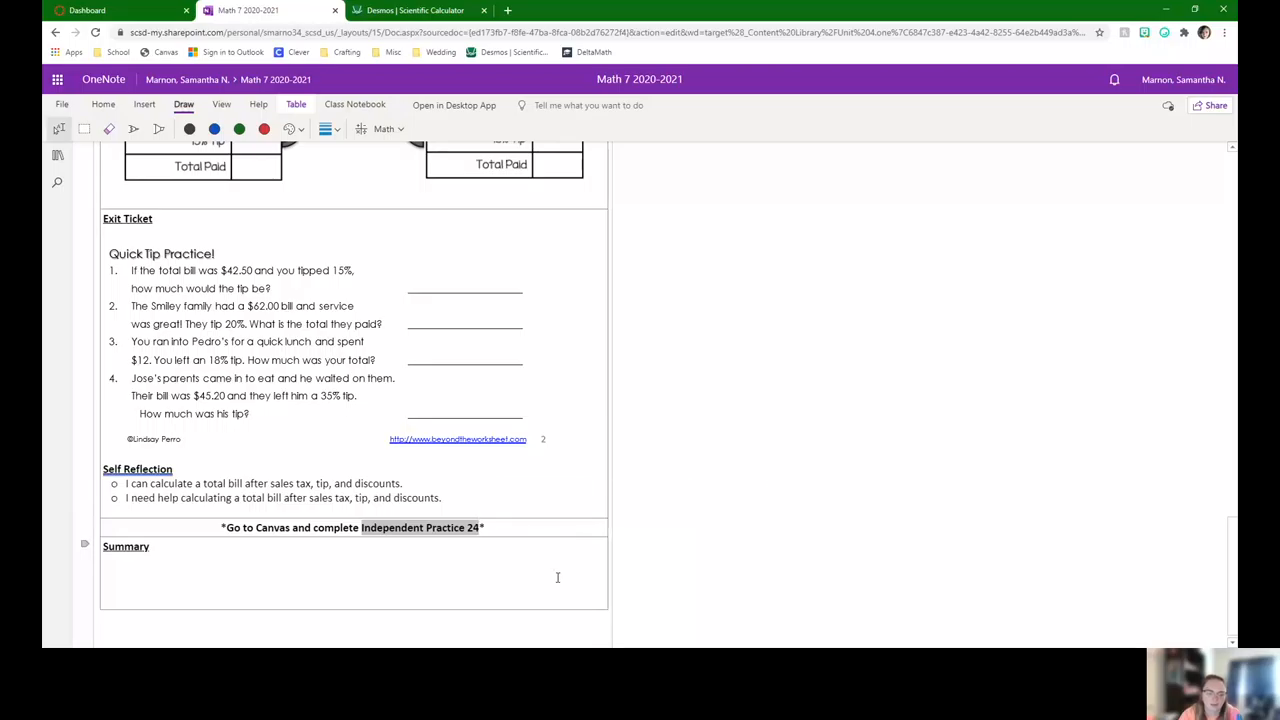